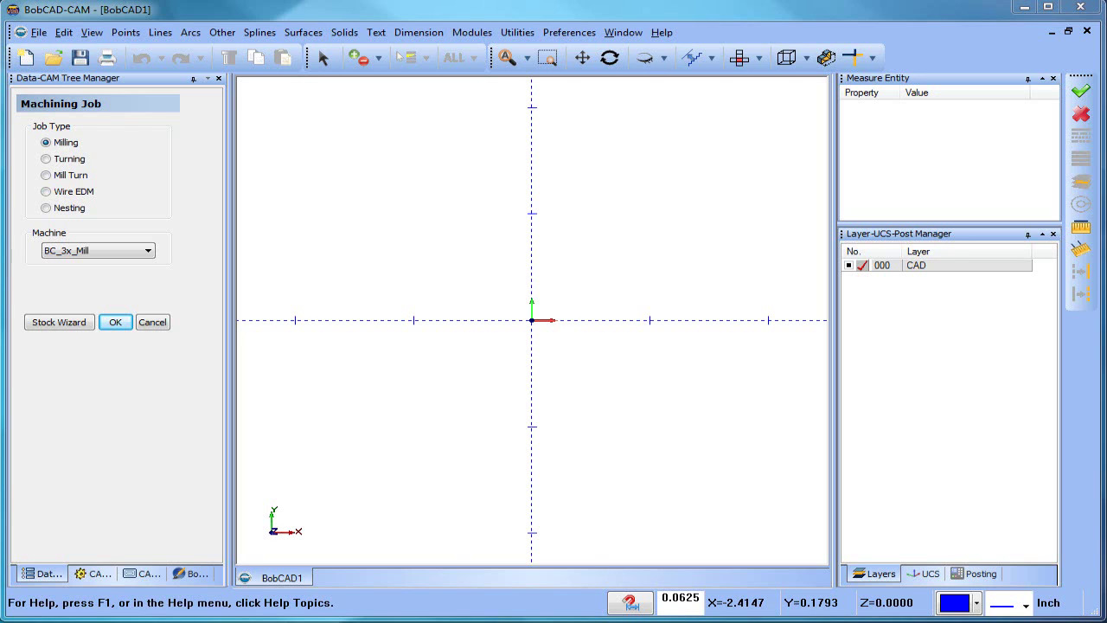
# Import the JPEG image "sketch (1)" from the BobCAM V5 BobART Files folder into the BobArt images.
pyautogui.click(192, 573)
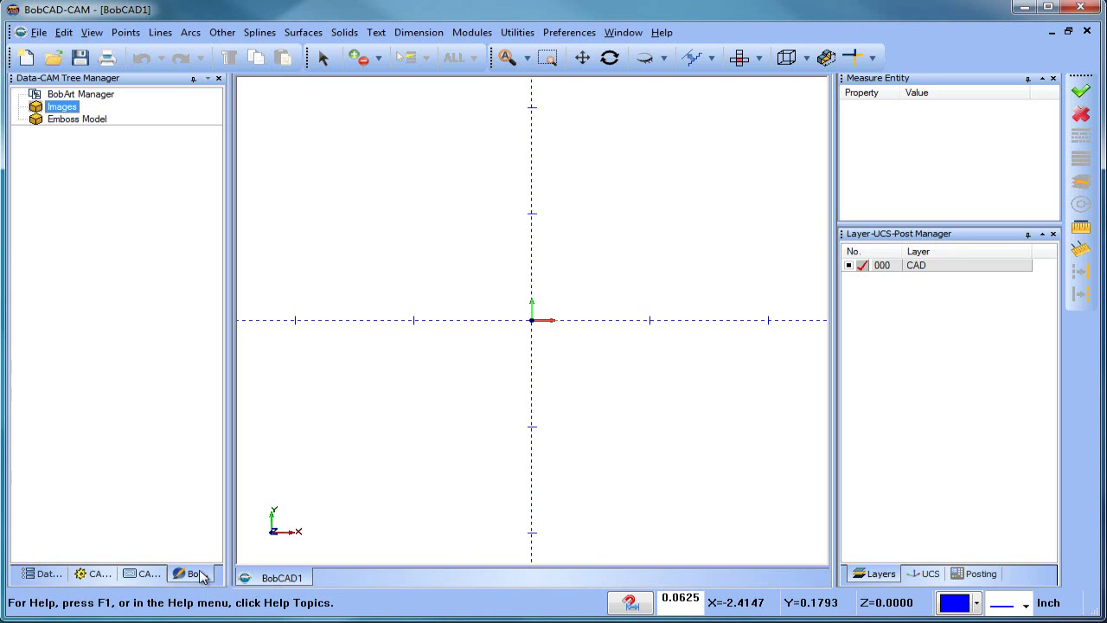
pyautogui.rightClick(59, 110)
pyautogui.click(129, 118)
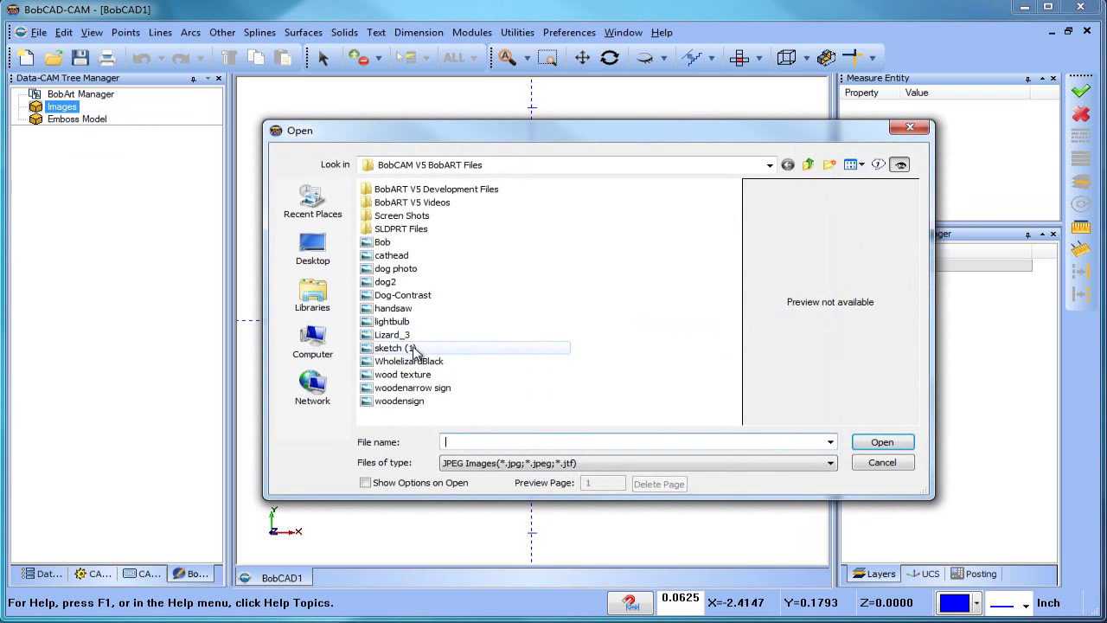
pyautogui.click(406, 348)
pyautogui.click(880, 442)
pyautogui.scroll(-3, 670, 329)
pyautogui.moveTo(568, 336); pyautogui.dragTo(470, 356, button='middle')
pyautogui.scroll(1, 569, 346)
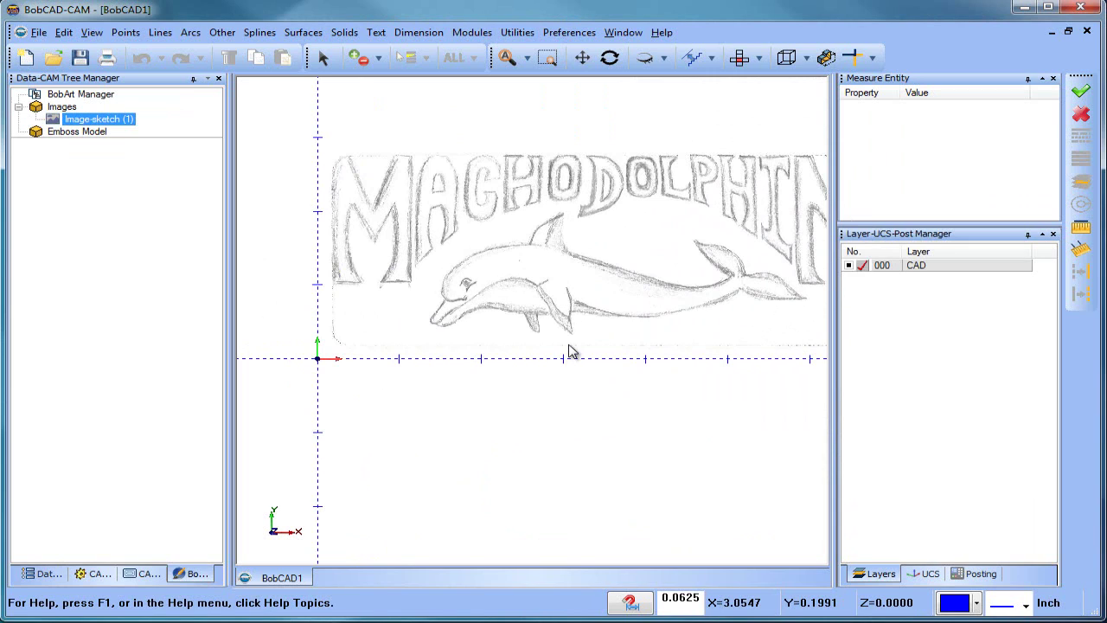
# Try a raster-to-vector conversion of the sketch image using the 2-level black/white strategy with a threshold of 205.
pyautogui.scroll(5, 411, 284)
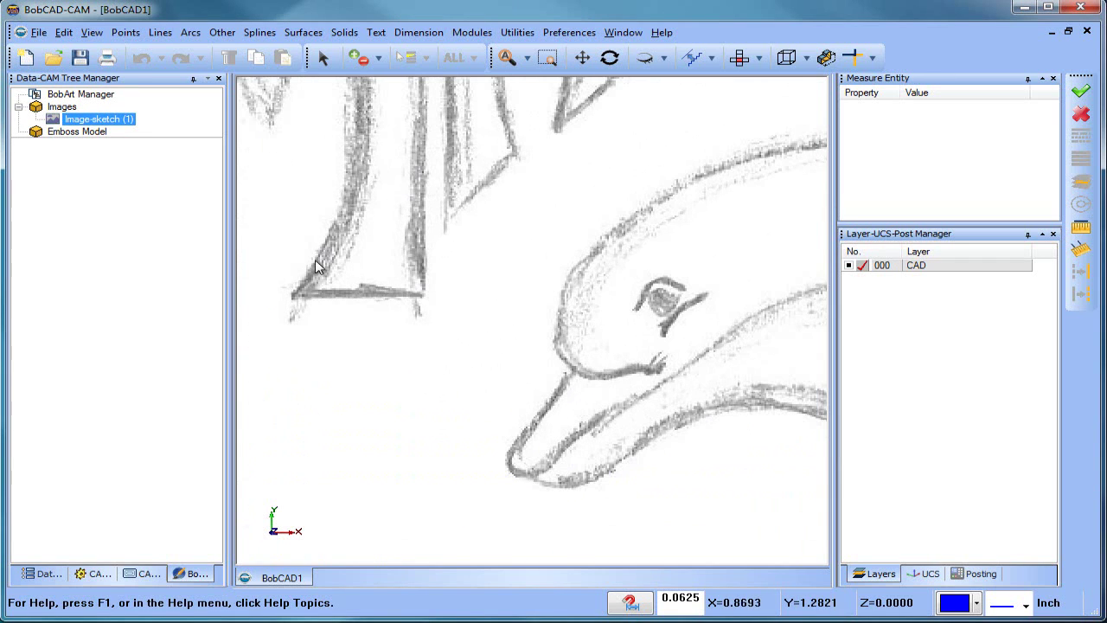
pyautogui.scroll(4, 322, 290)
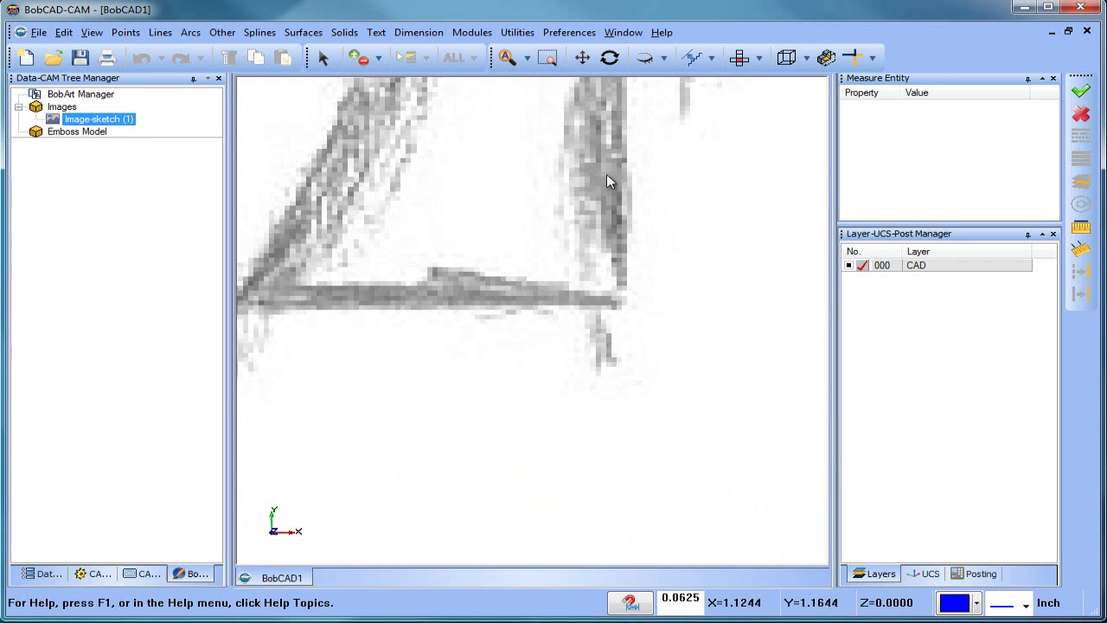
pyautogui.scroll(-6, 562, 314)
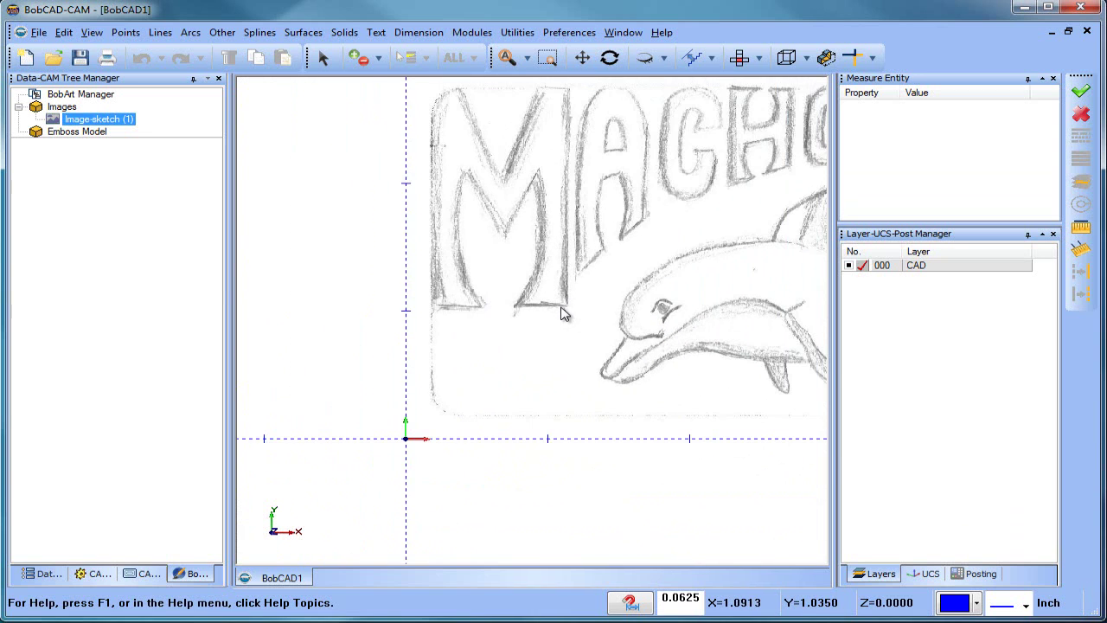
pyautogui.moveTo(556, 310); pyautogui.dragTo(526, 366, button='middle')
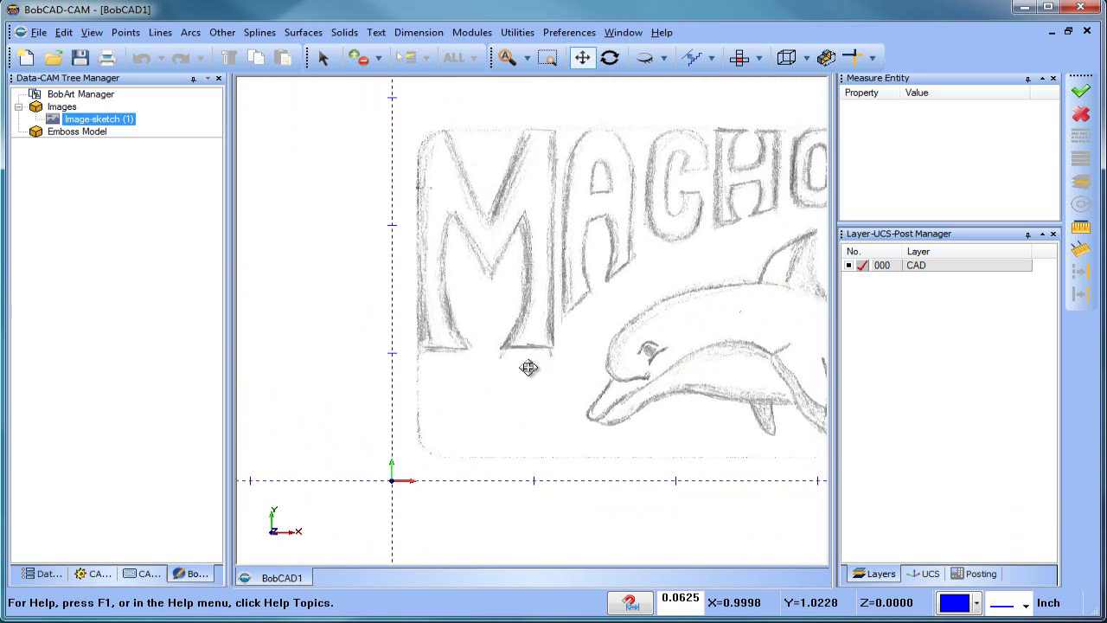
pyautogui.rightClick(115, 123)
pyautogui.click(211, 149)
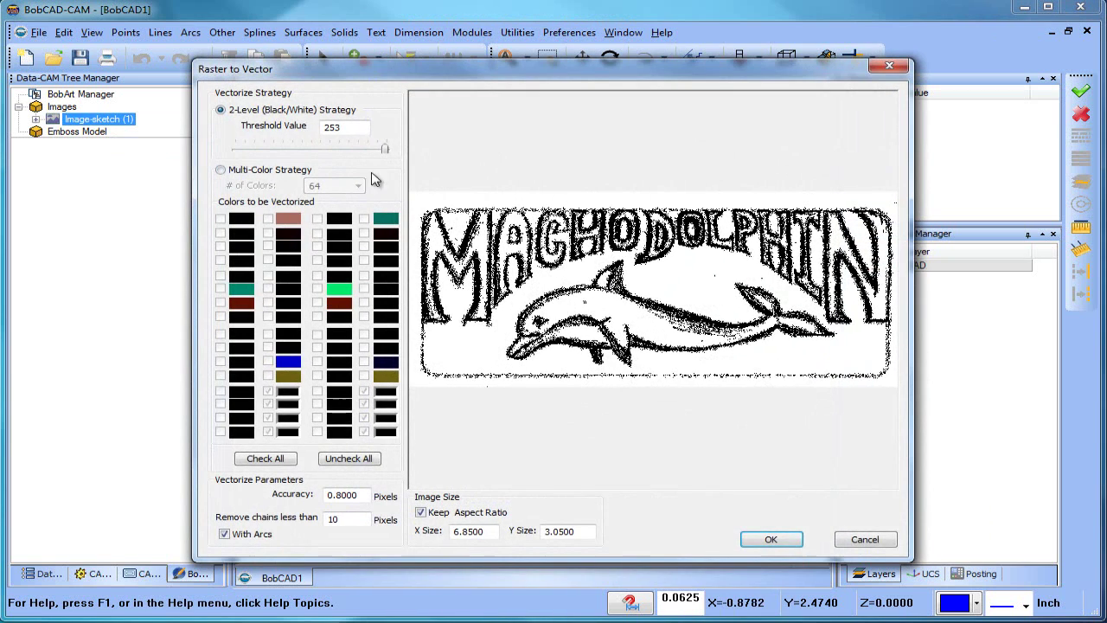
pyautogui.moveTo(386, 153); pyautogui.dragTo(359, 154)
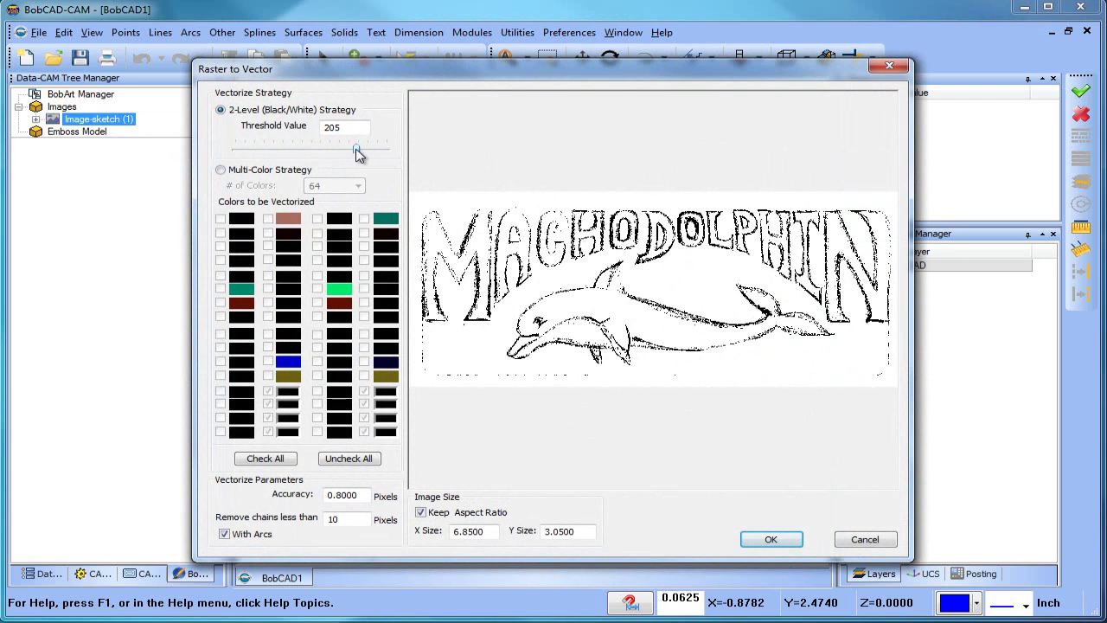
pyautogui.click(865, 539)
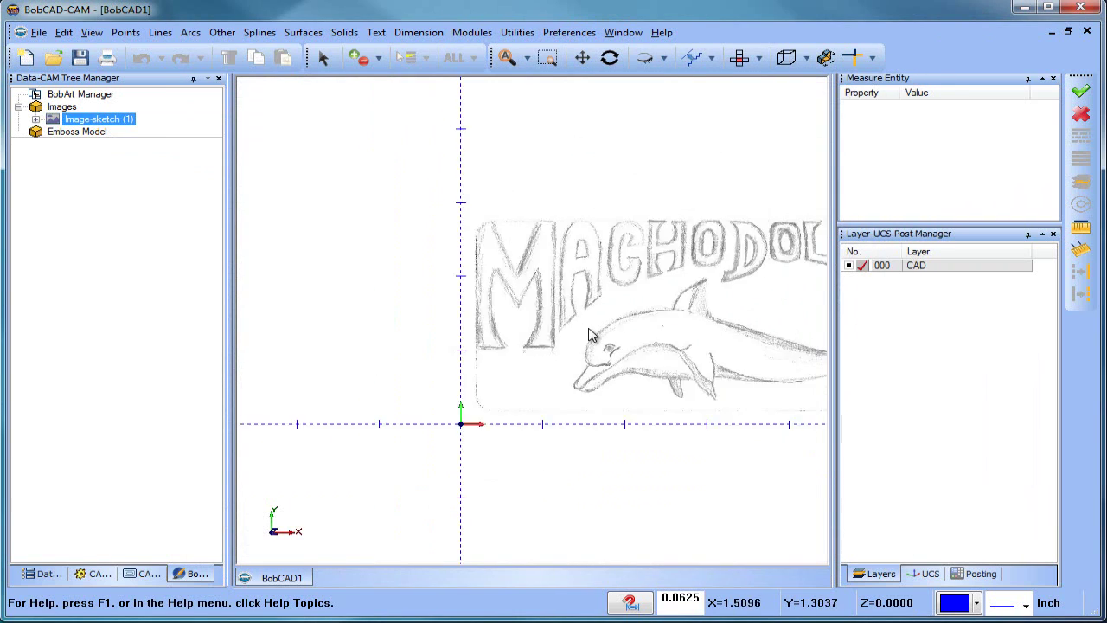
# Hide the X-Y axis lines in the part's display settings.
pyautogui.scroll(-3, 590, 333)
pyautogui.moveTo(667, 356); pyautogui.dragTo(554, 320, button='middle')
pyautogui.scroll(2, 450, 286)
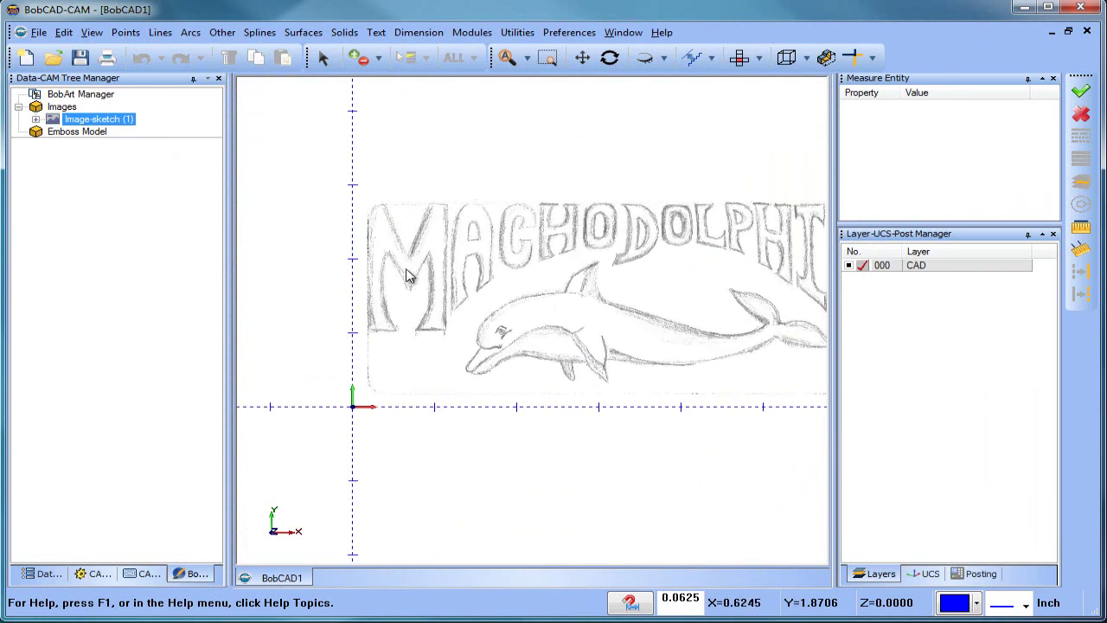
pyautogui.scroll(3, 409, 275)
pyautogui.moveTo(420, 289); pyautogui.dragTo(471, 297, button='middle')
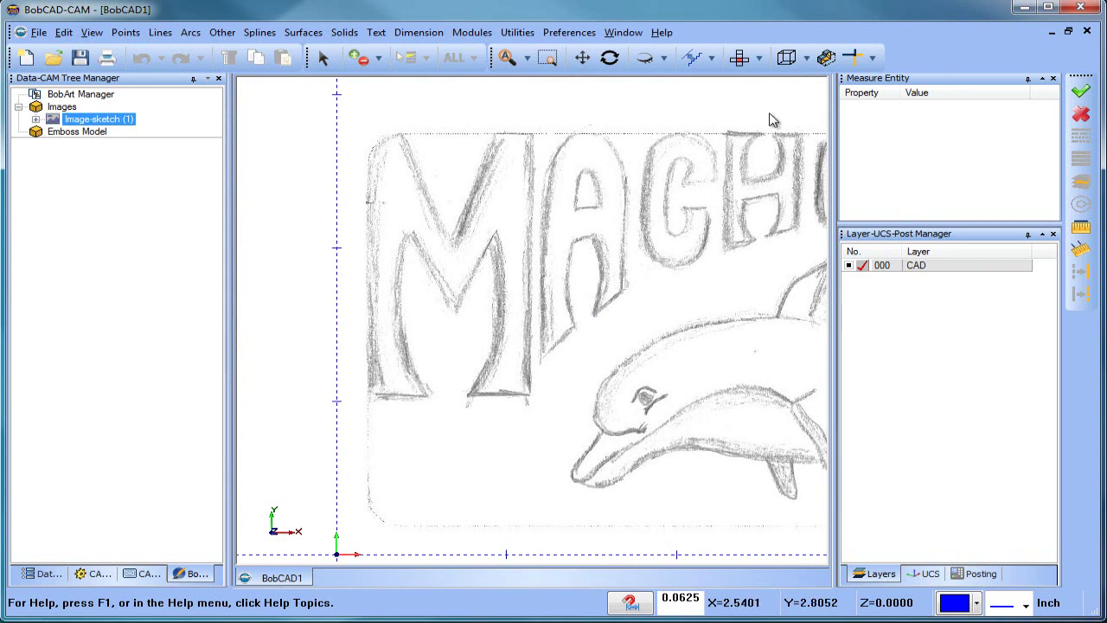
pyautogui.click(569, 32)
pyautogui.click(613, 85)
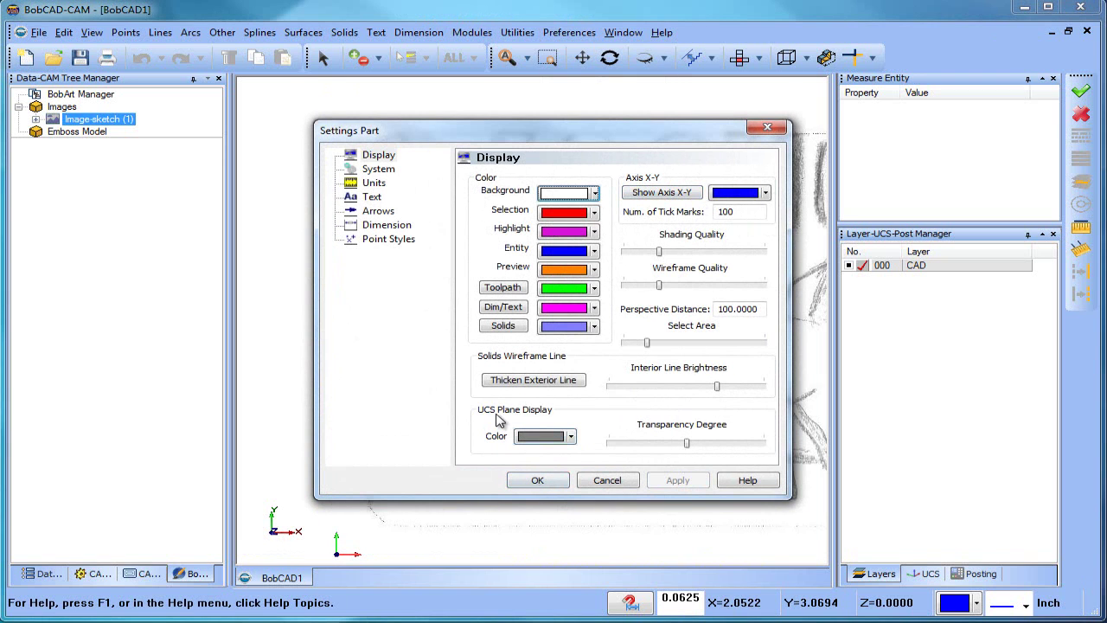
pyautogui.click(537, 479)
# Trace the M's lower inner V with continuous lines through (0.4375, 2.1250), (0.6875, 1.6250) and (0.9375, 2.1250).
pyautogui.scroll(2, 458, 290)
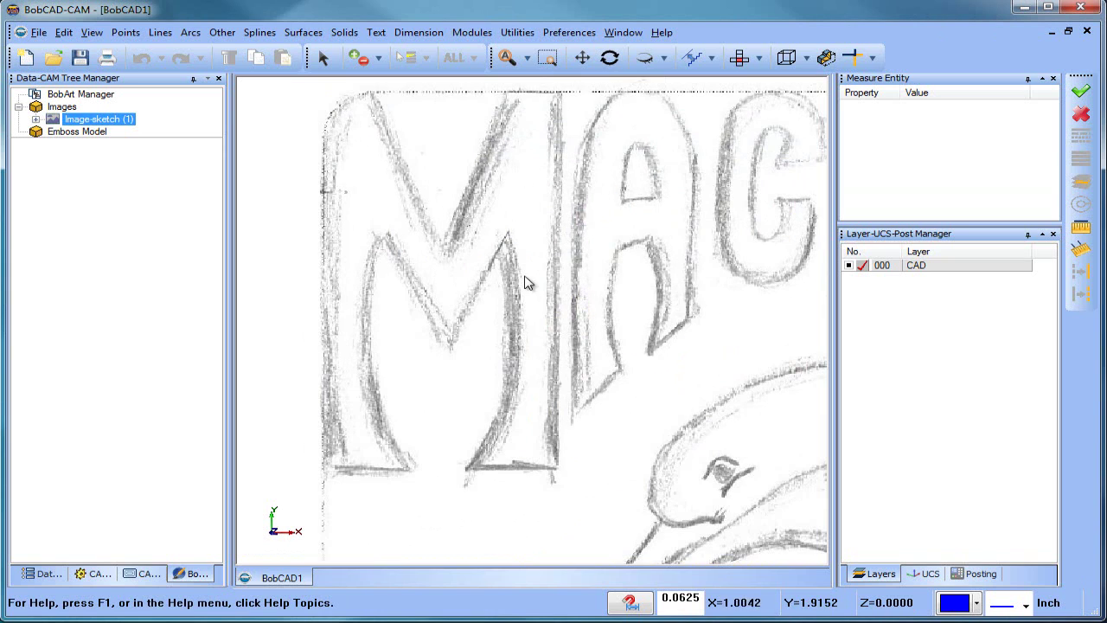
pyautogui.click(159, 34)
pyautogui.click(205, 159)
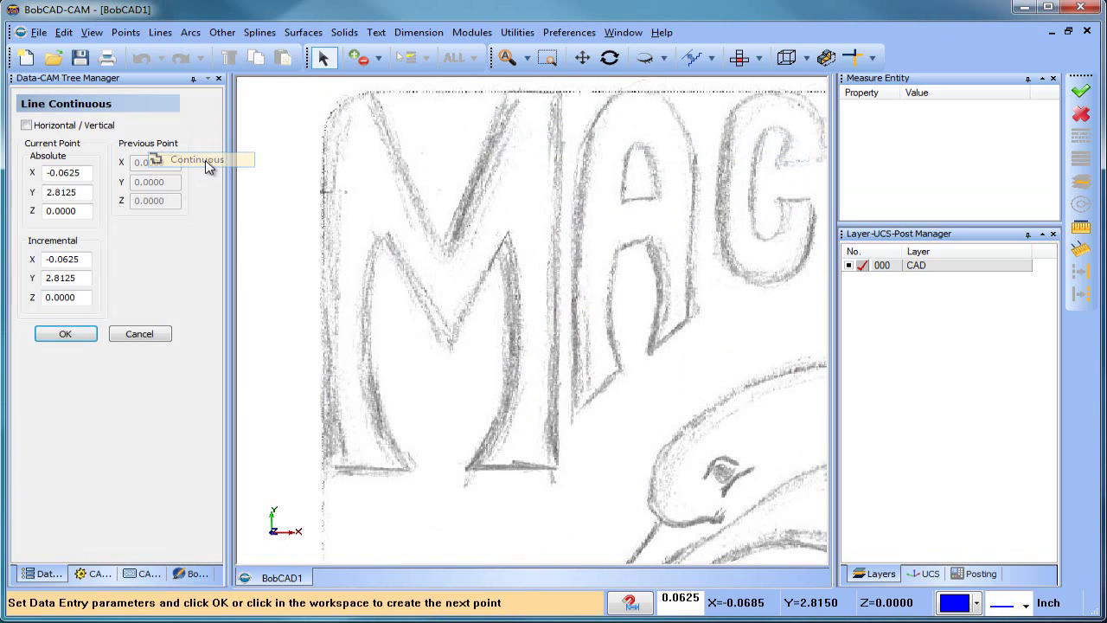
pyautogui.click(386, 230)
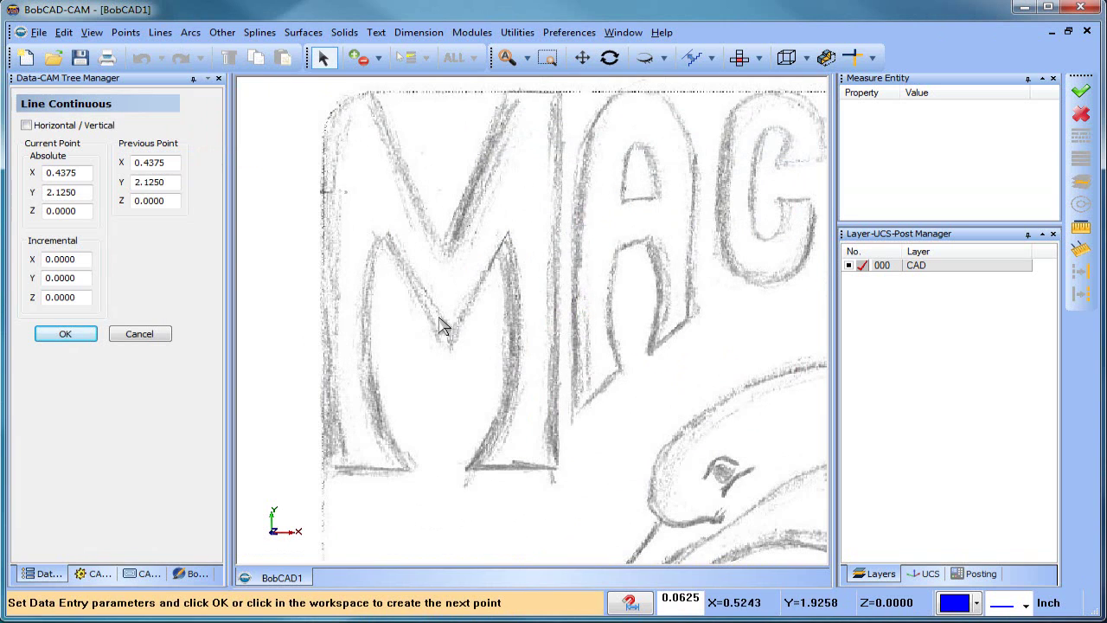
pyautogui.click(448, 339)
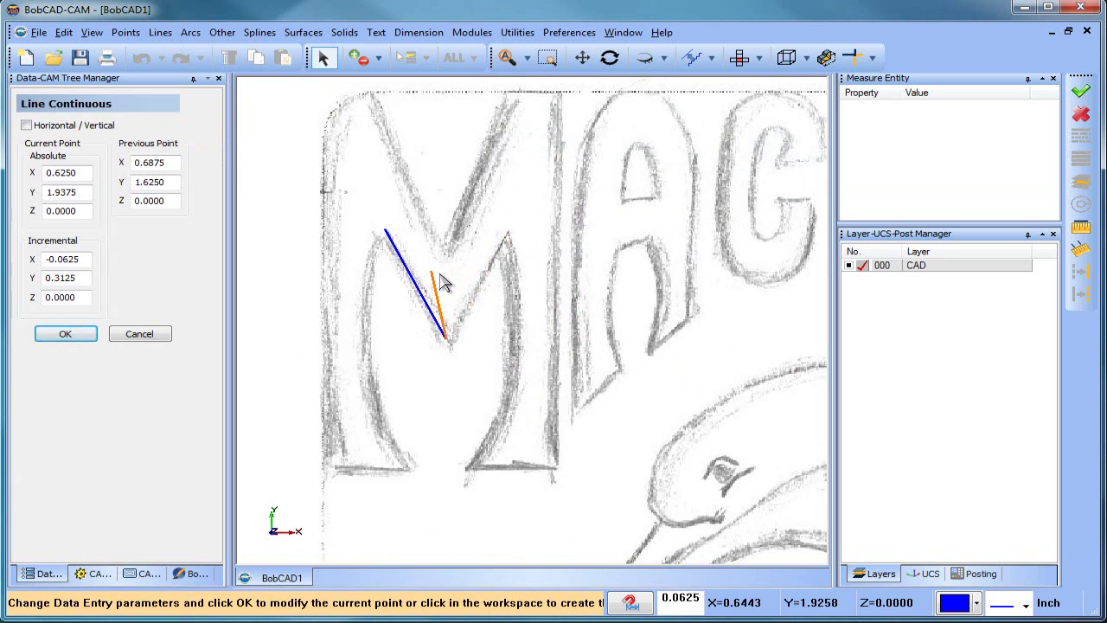
pyautogui.click(507, 233)
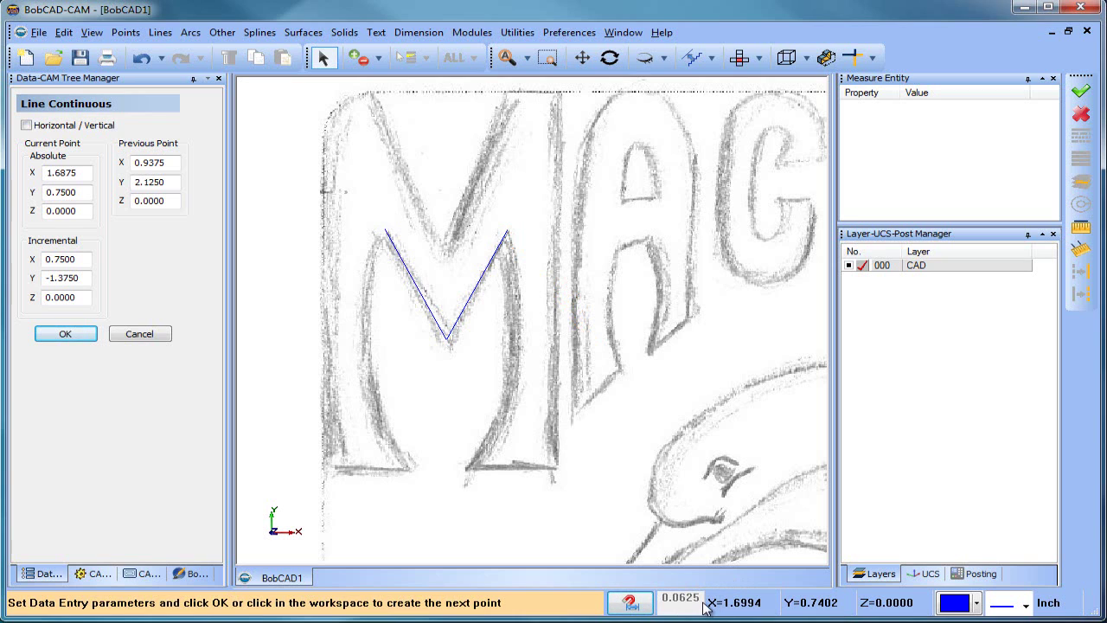
# Trace the M's upper V with continuous lines, its low point at (0.6875, 2.0625) and its end at (0.9375, 2.7500).
pyautogui.scroll(-2, 488, 358)
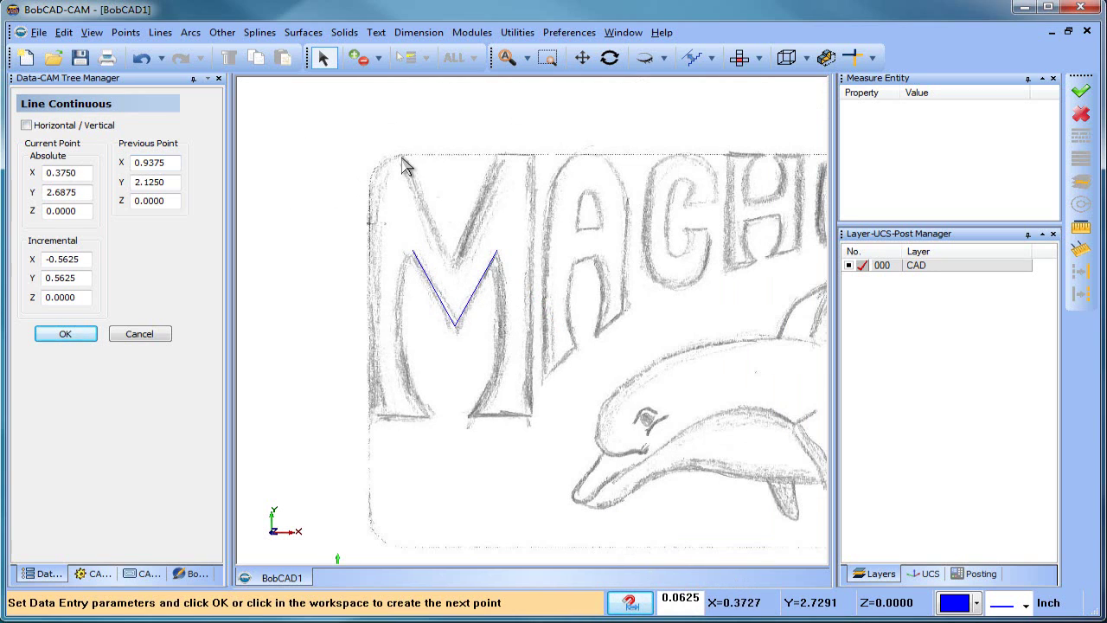
pyautogui.click(454, 256)
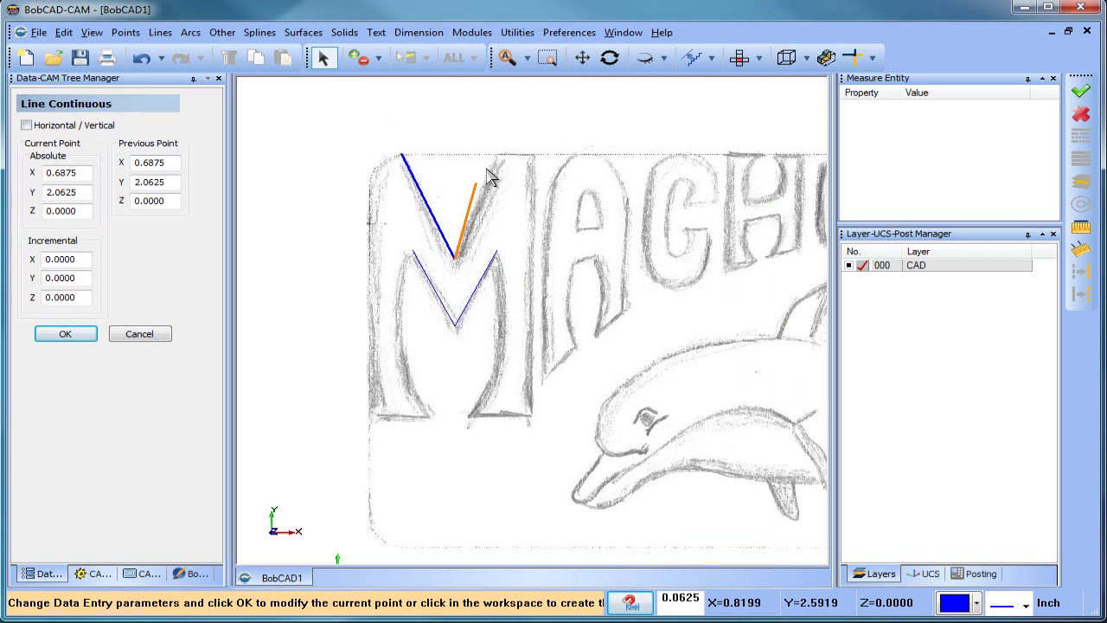
pyautogui.click(496, 155)
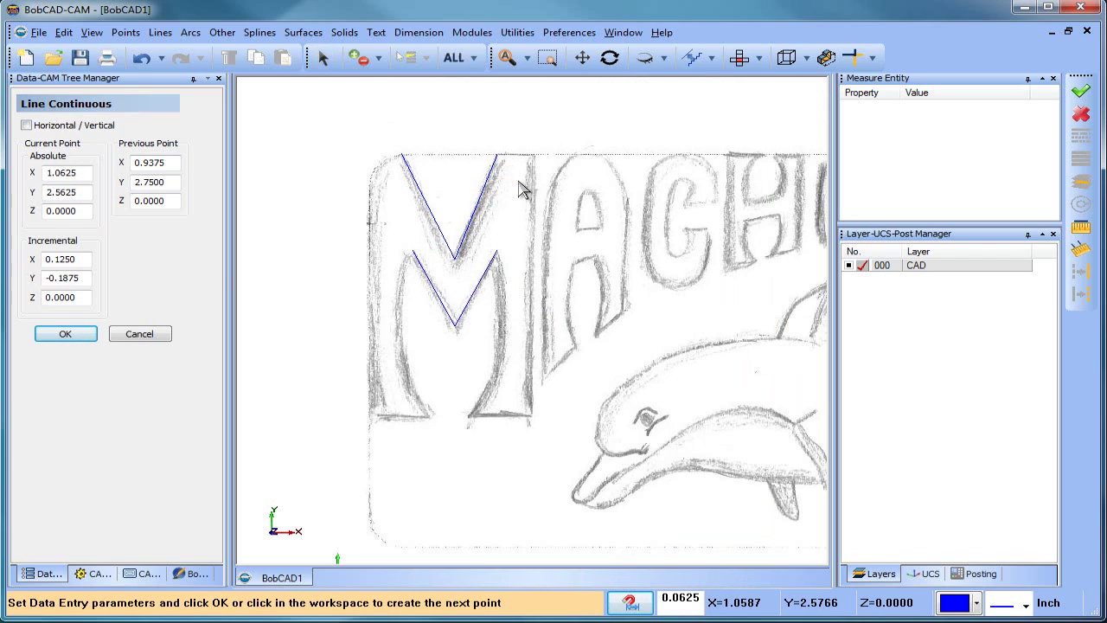
pyautogui.press('Escape')
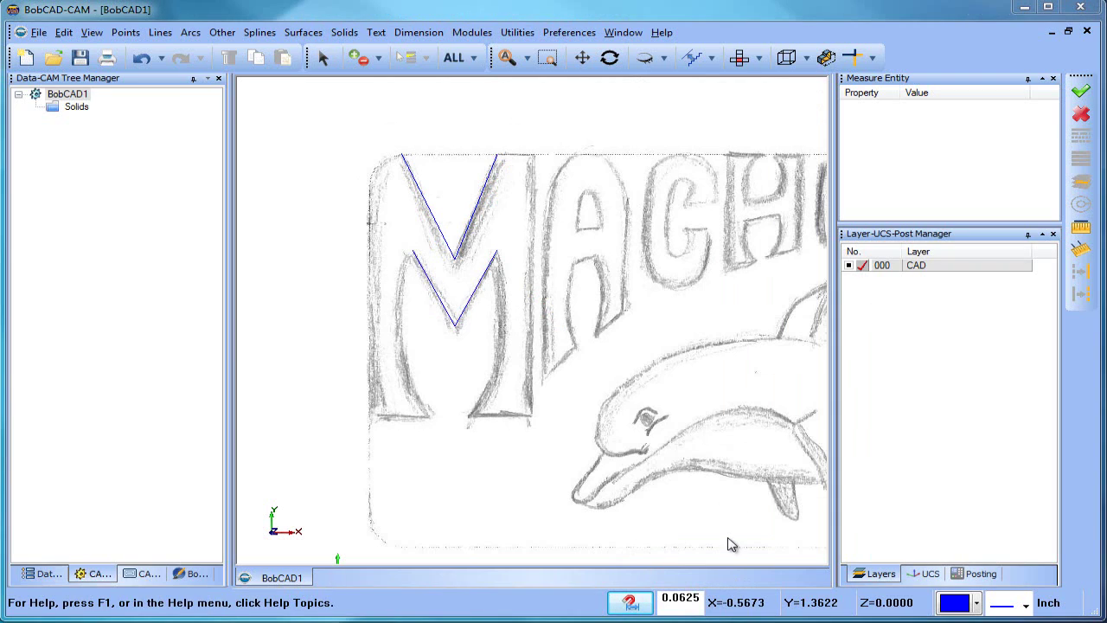
# Draw a fitted spline along the M's outer left edge, from the upper V's left end down to the base of the leg.
pyautogui.scroll(-4, 546, 342)
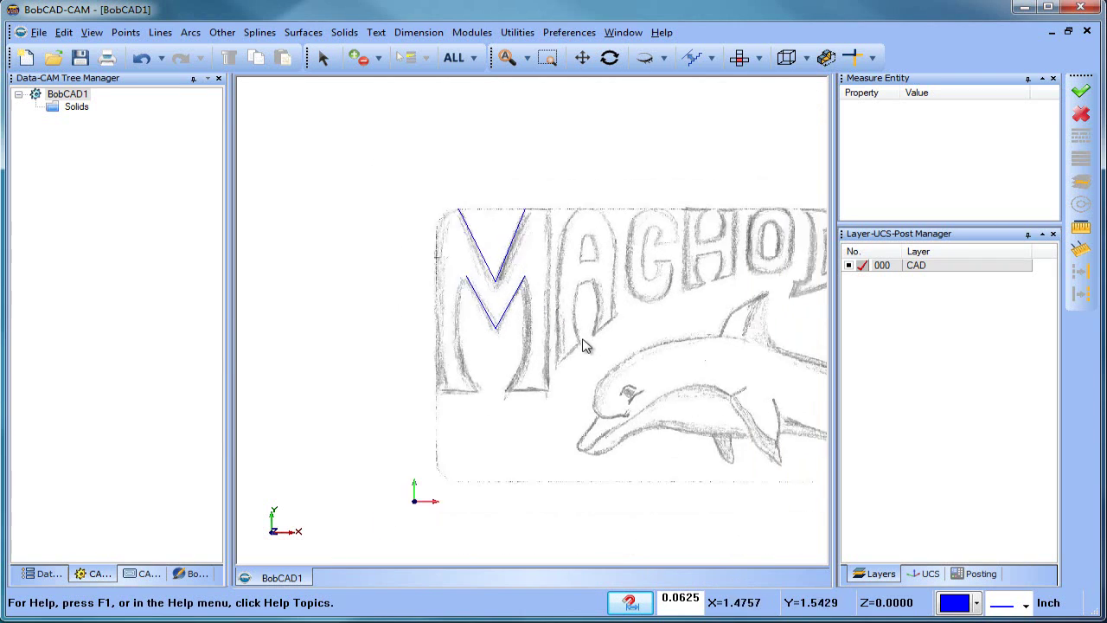
pyautogui.scroll(3, 547, 348)
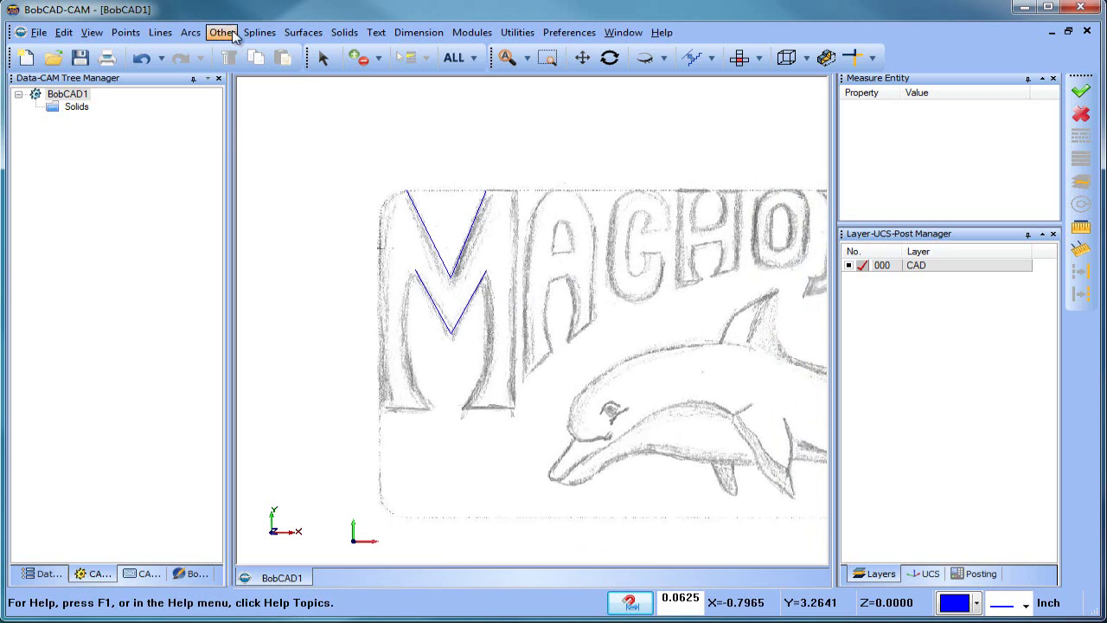
pyautogui.click(258, 32)
pyautogui.click(300, 87)
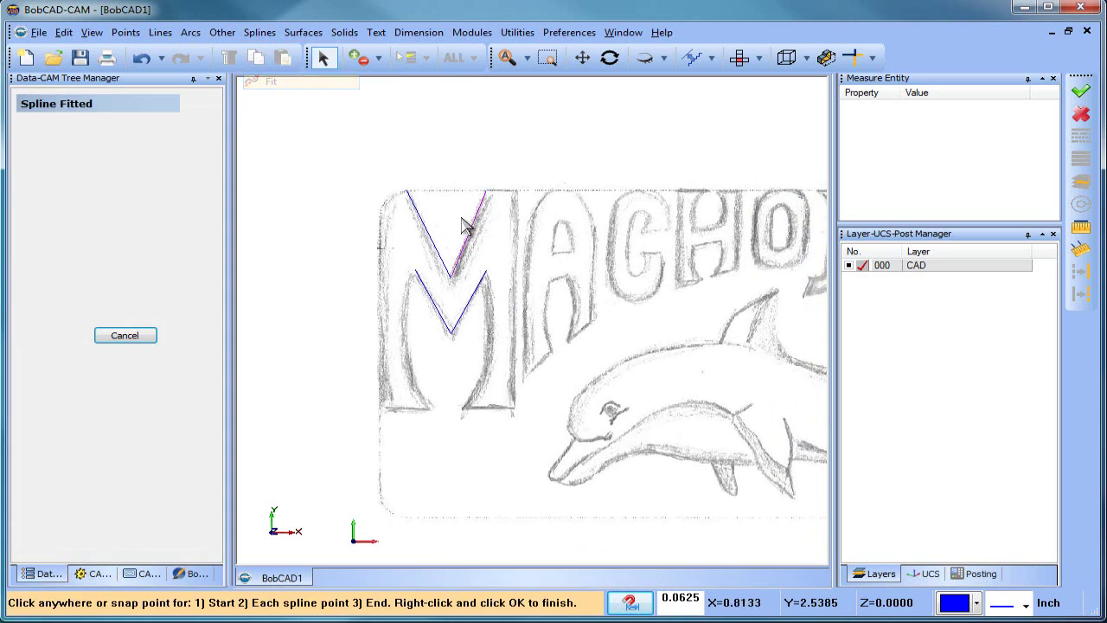
pyautogui.click(406, 192)
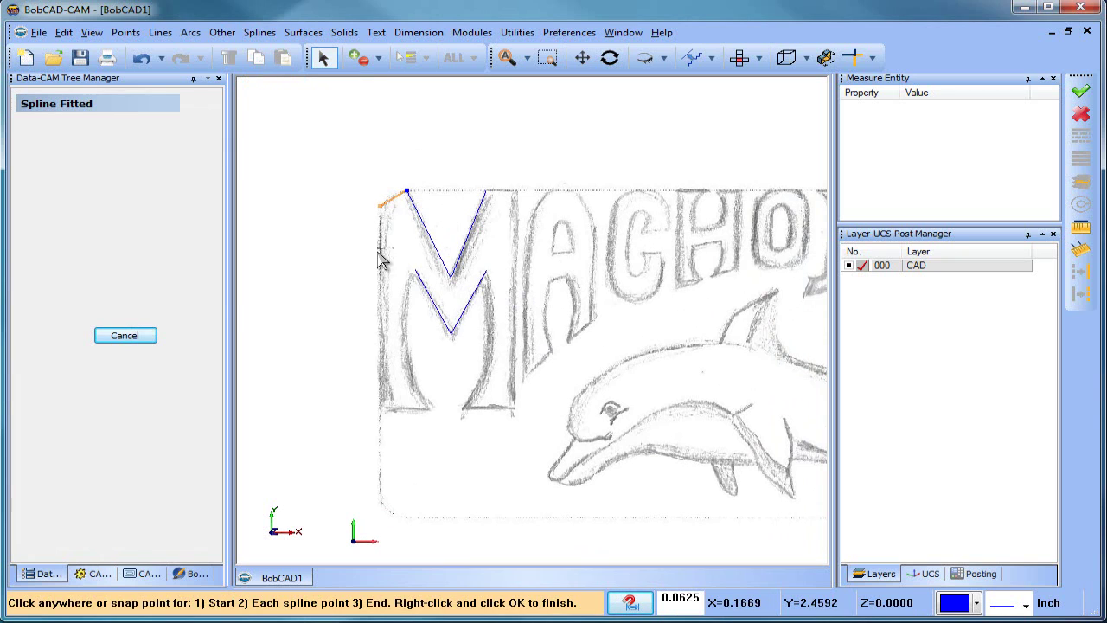
pyautogui.click(381, 302)
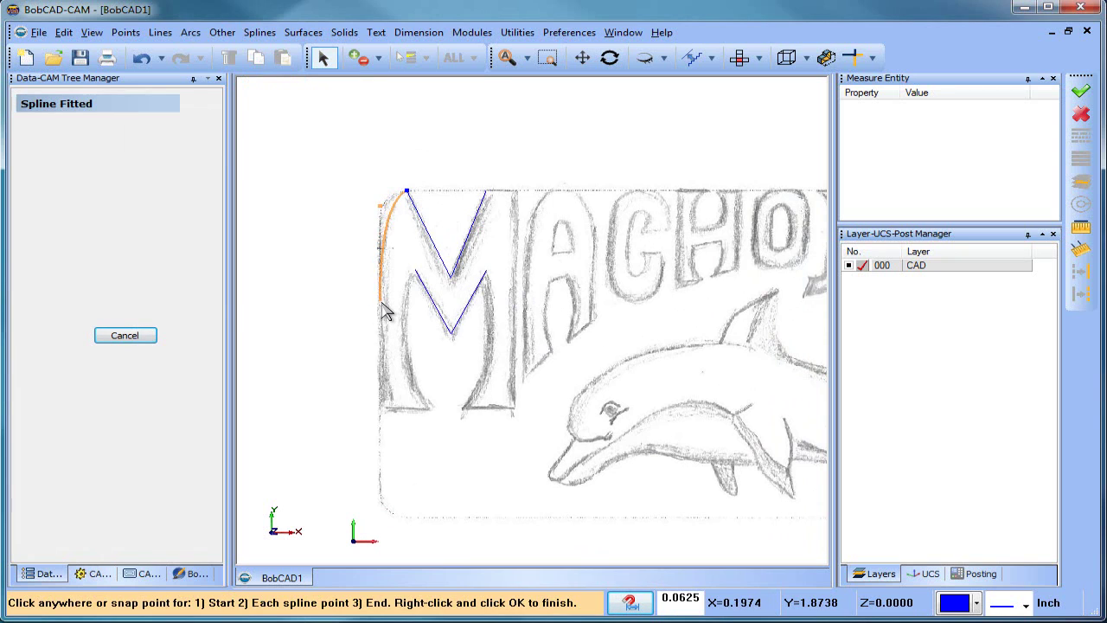
pyautogui.rightClick(386, 414)
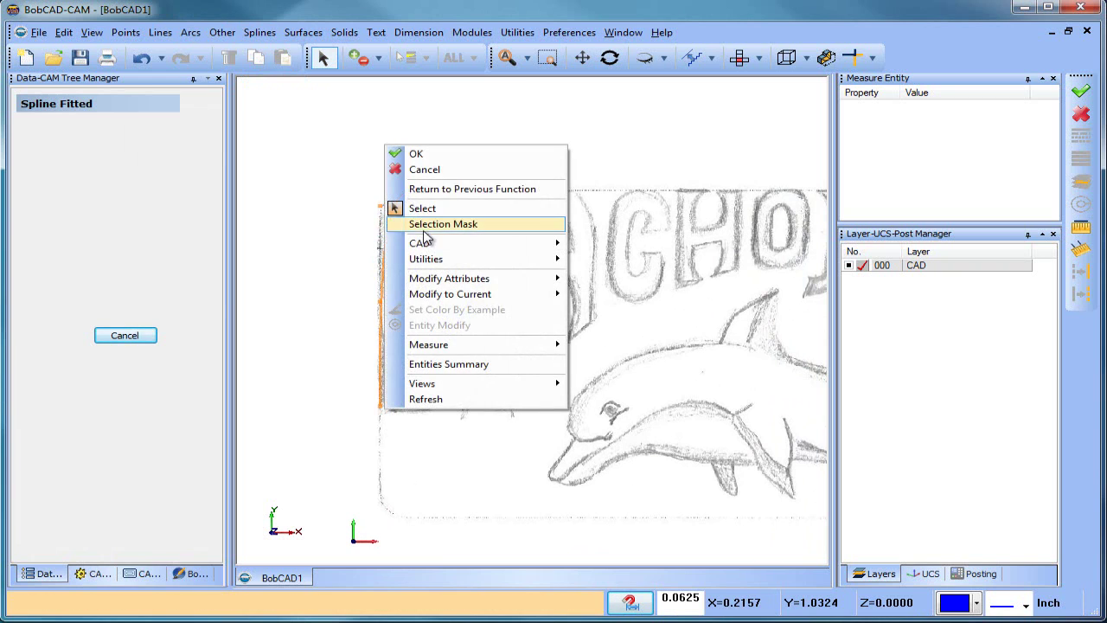
pyautogui.click(408, 153)
# Deform the spline on the M's outer left edge outward near its upper end to match the sketch's rounded corner.
pyautogui.scroll(3, 418, 200)
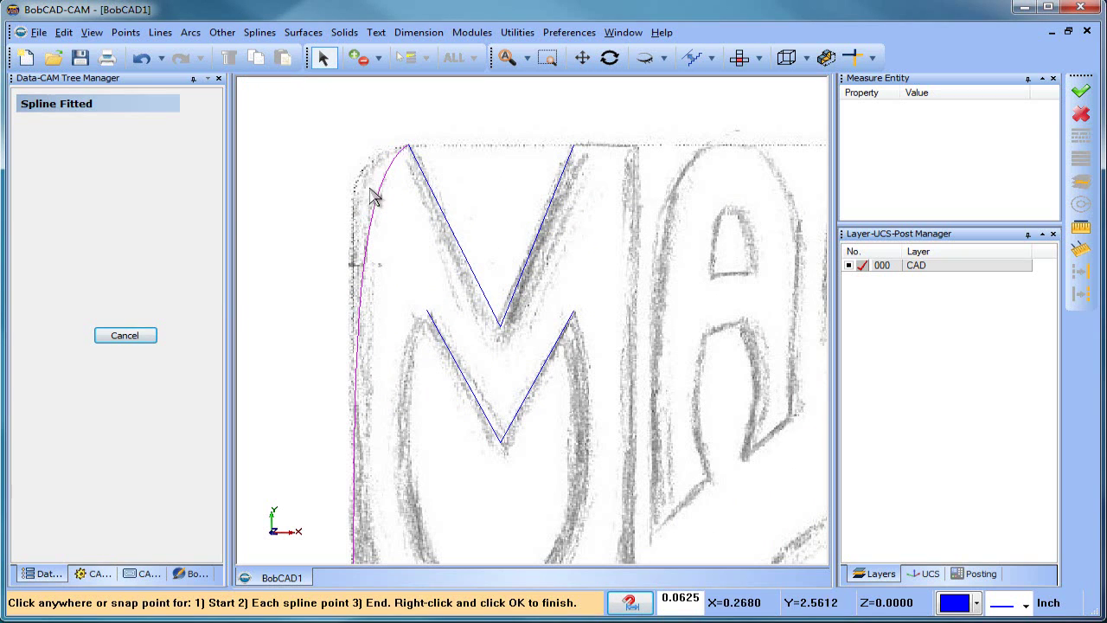
pyautogui.click(517, 32)
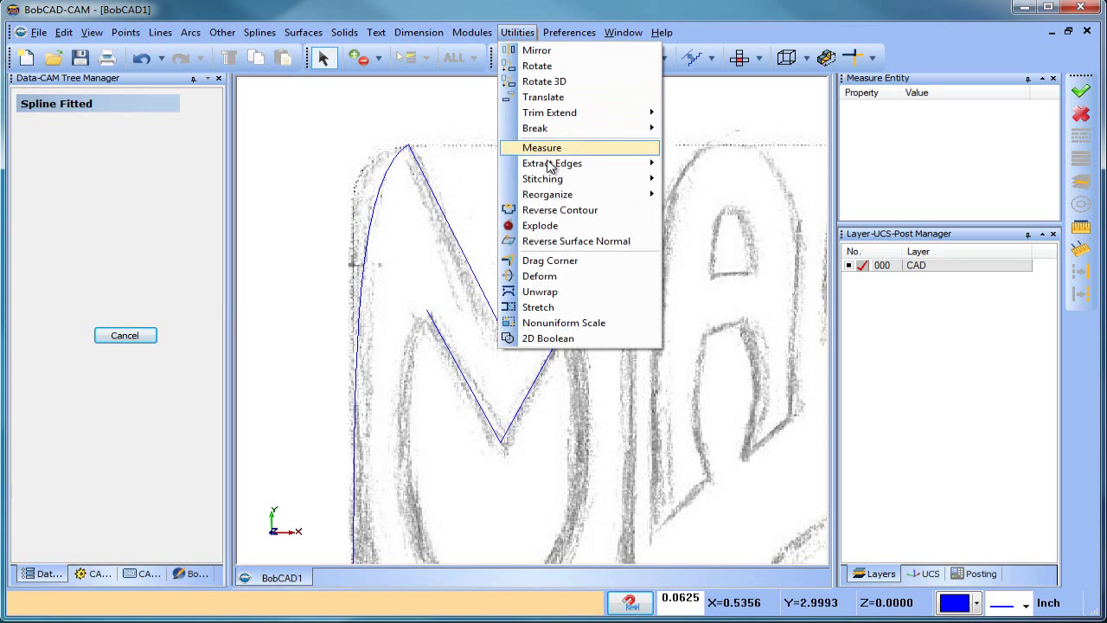
pyautogui.click(581, 276)
pyautogui.click(383, 207)
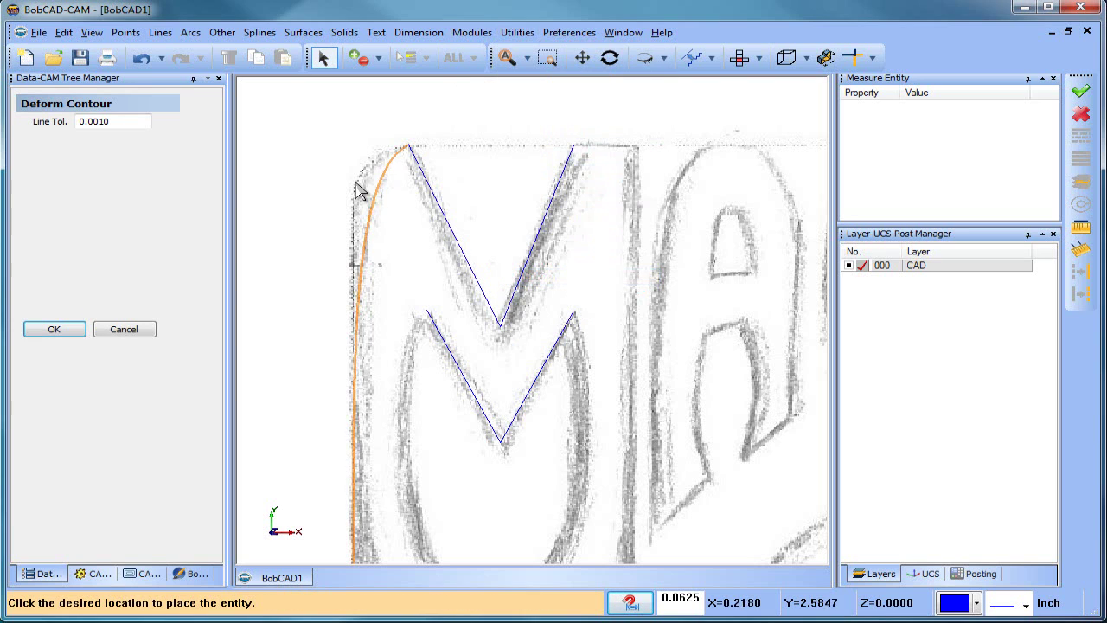
pyautogui.click(361, 119)
pyautogui.scroll(-2, 395, 294)
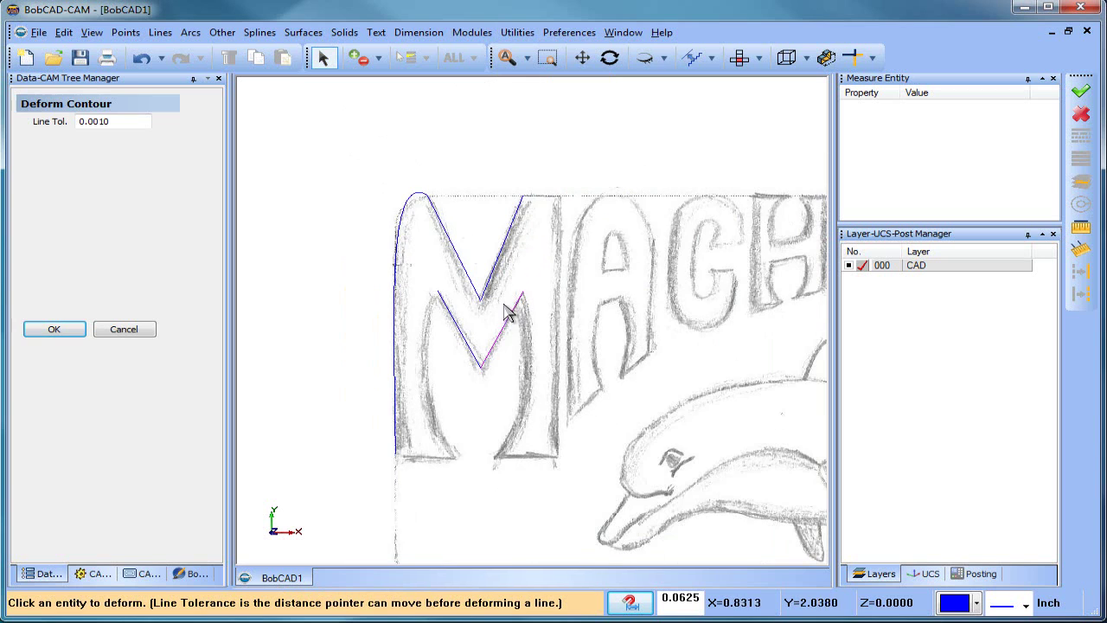
pyautogui.scroll(-1, 510, 367)
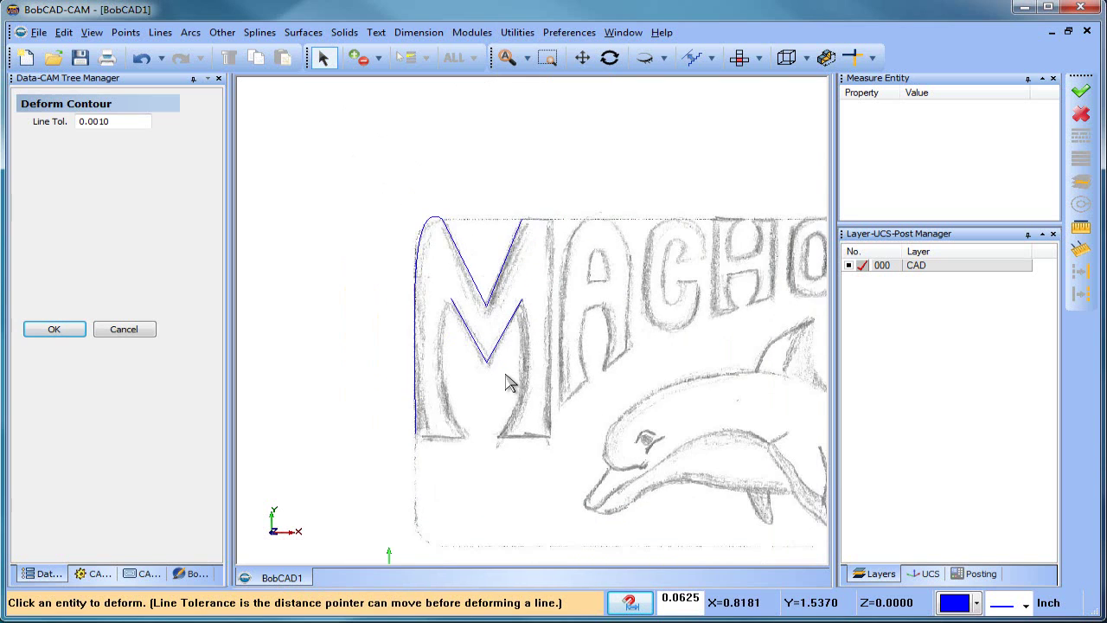
pyautogui.scroll(3, 445, 334)
pyautogui.click(258, 32)
pyautogui.click(289, 81)
pyautogui.click(381, 182)
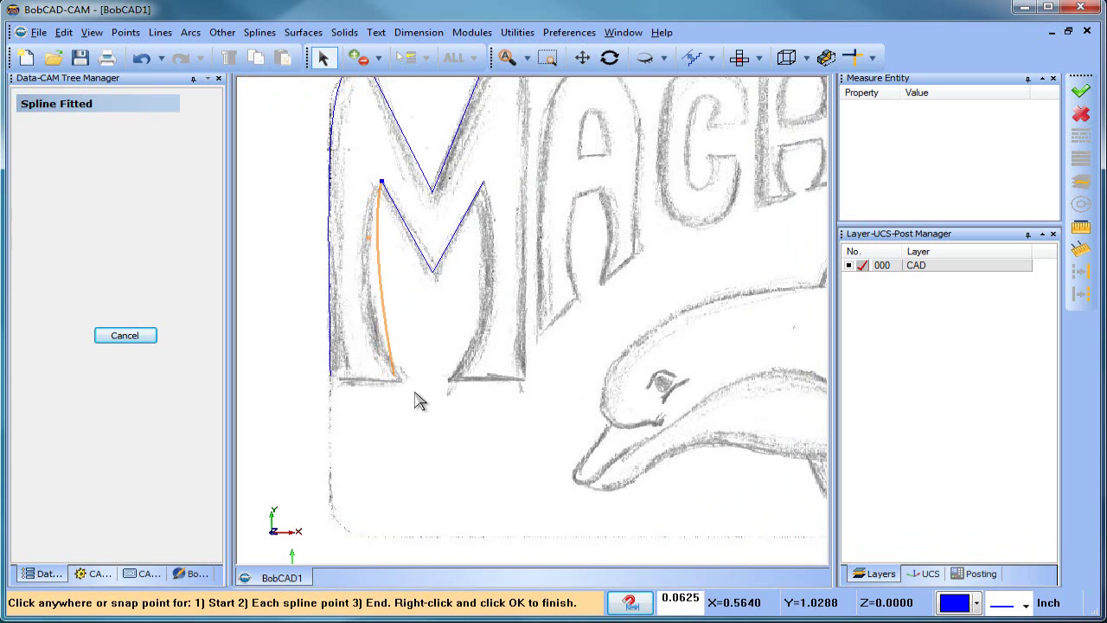
pyautogui.rightClick(377, 271)
pyautogui.click(415, 302)
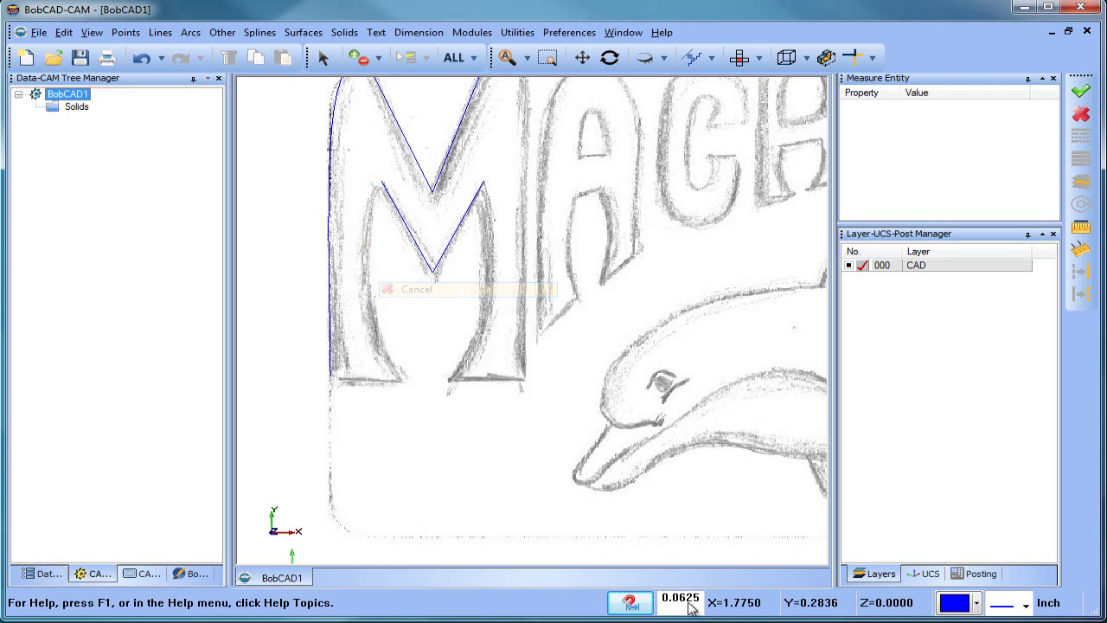
# Undo the spline on the M's outer left edge and turn off the 0.0625 grid snap.
pyautogui.click(145, 60)
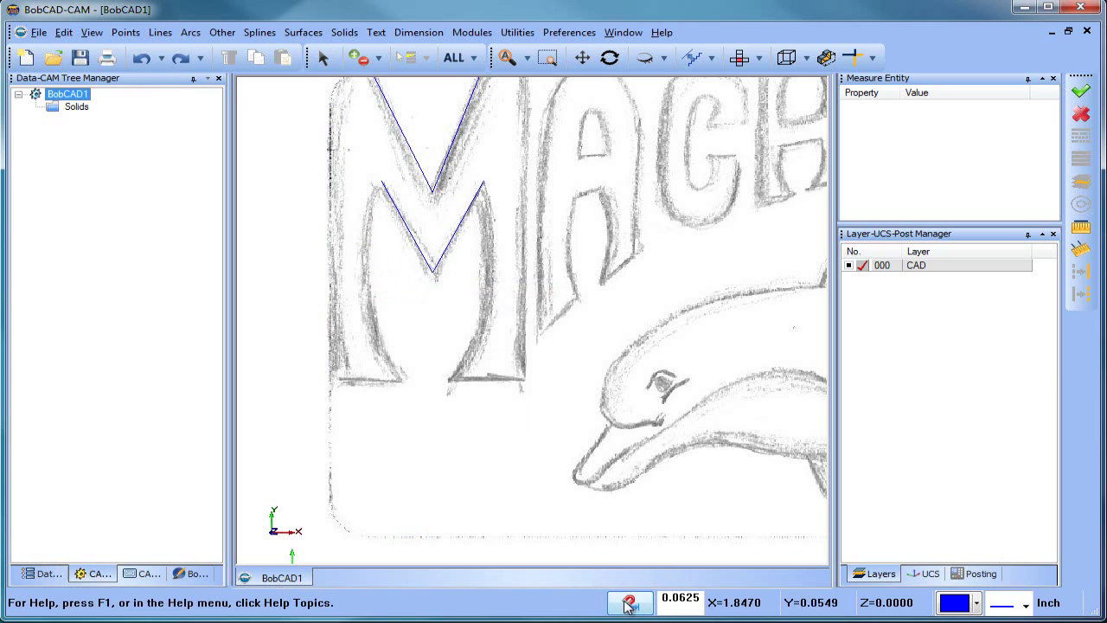
pyautogui.scroll(-2, 464, 349)
pyautogui.scroll(2, 437, 302)
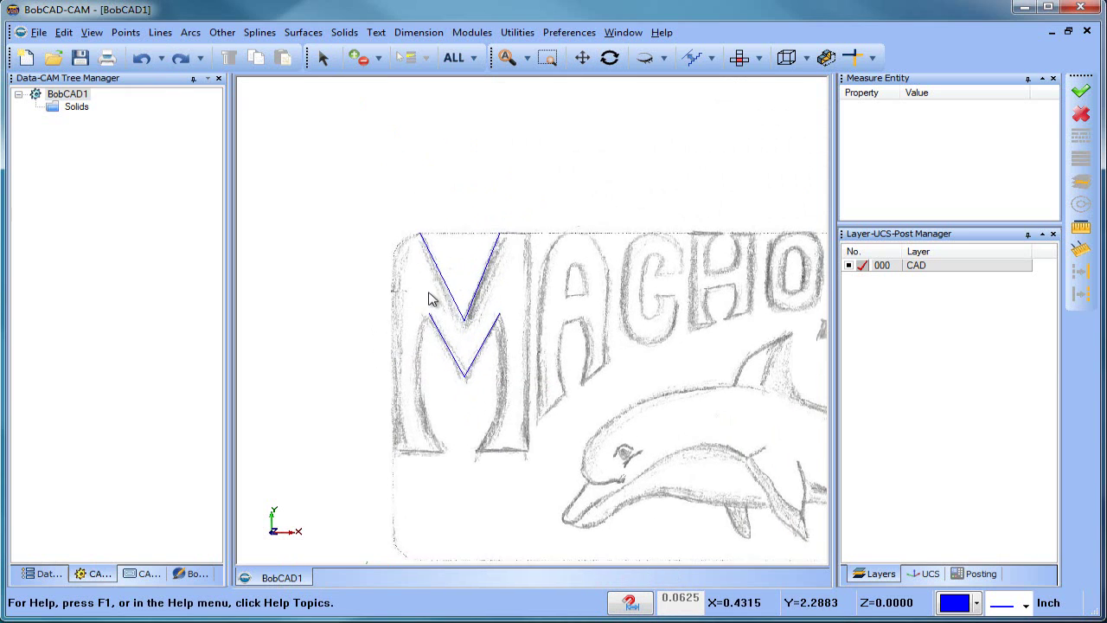
pyautogui.click(259, 32)
pyautogui.click(280, 87)
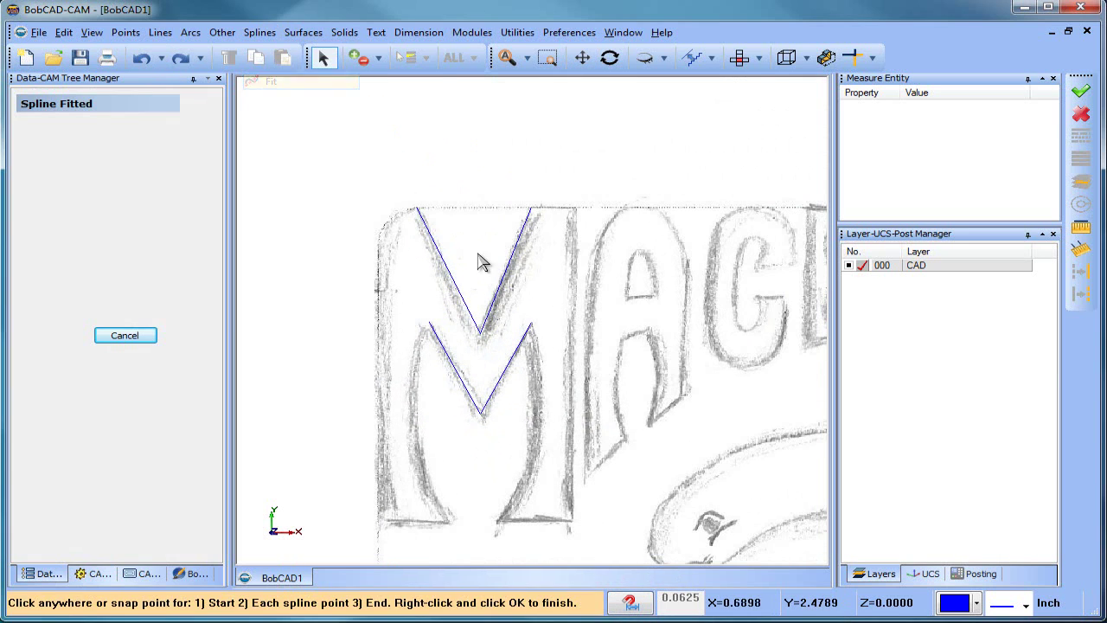
pyautogui.click(416, 208)
pyautogui.click(386, 207)
pyautogui.click(379, 249)
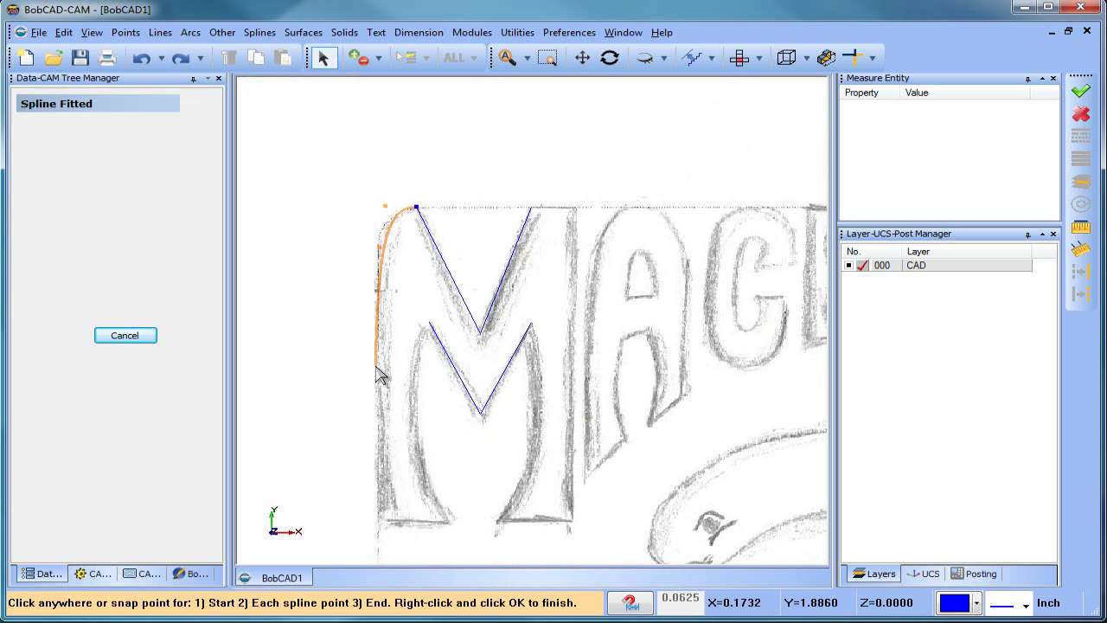
pyautogui.rightClick(383, 398)
pyautogui.click(400, 418)
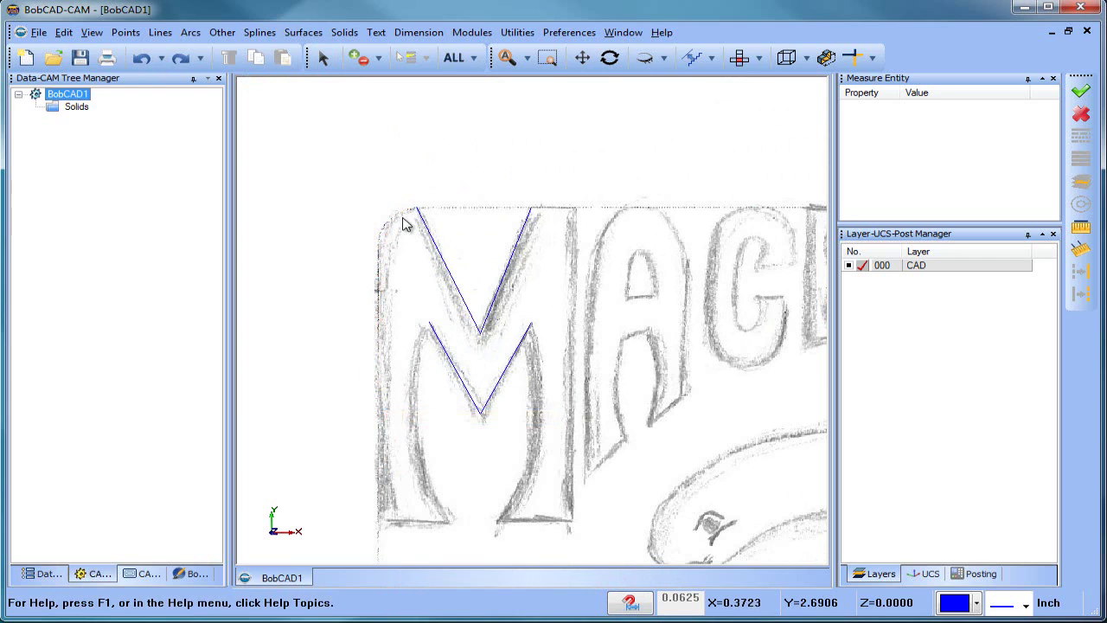
# Try to trace the M's rounded upper-left corner and outer left edge with a closely pointed fitted spline.
pyautogui.click(262, 32)
pyautogui.click(275, 80)
pyautogui.click(415, 209)
pyautogui.click(373, 232)
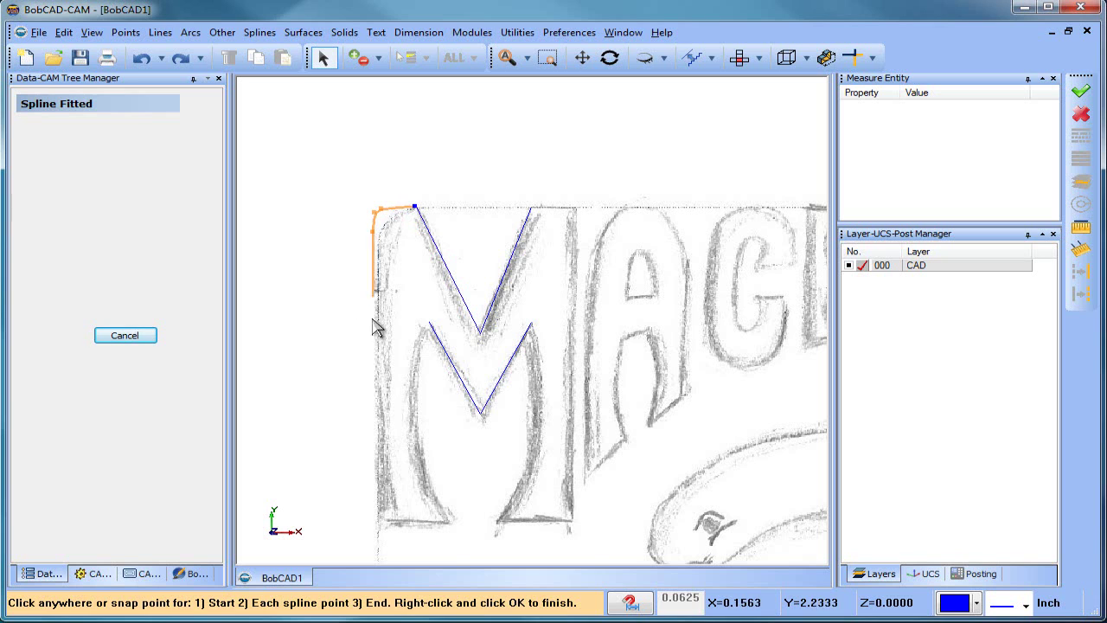
pyautogui.click(379, 511)
pyautogui.scroll(1, 370, 452)
pyautogui.scroll(-2, 374, 451)
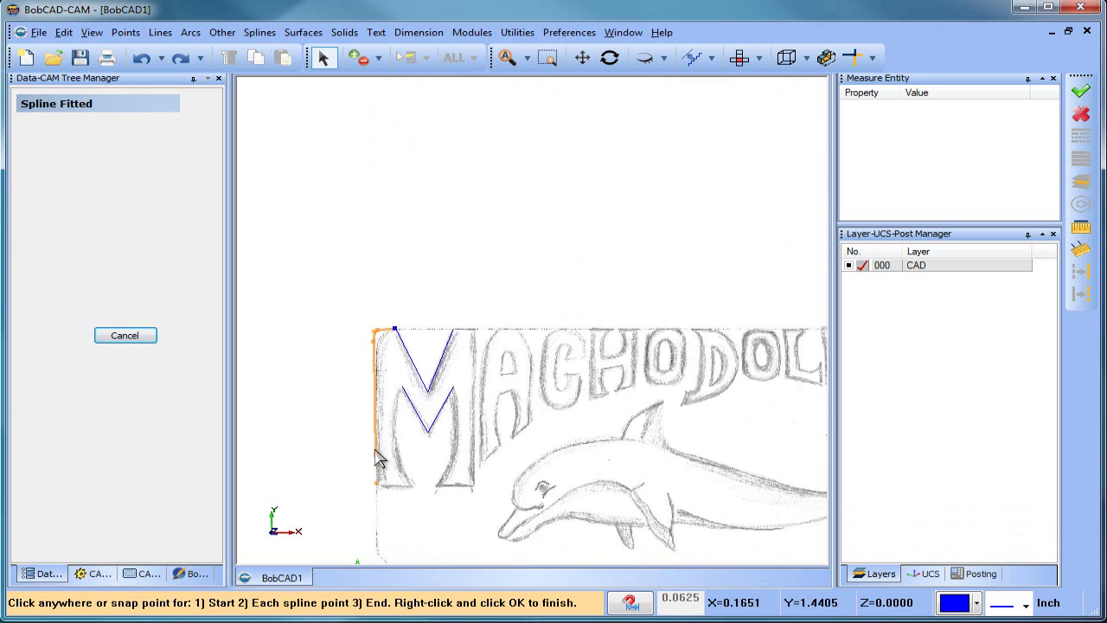
pyautogui.rightClick(370, 380)
pyautogui.click(398, 389)
# Draw a fitted spline from the upper V's left end around the M's rounded corner and down to the base of the leg.
pyautogui.scroll(3, 391, 369)
pyautogui.moveTo(391, 363)
pyautogui.mouseDown(button='middle')
pyautogui.moveTo(450, 222)
pyautogui.moveTo(437, 181)
pyautogui.mouseUp(button='middle')
pyautogui.scroll(-2, 475, 293)
pyautogui.moveTo(476, 297); pyautogui.dragTo(431, 296, button='middle')
pyautogui.click(260, 32)
pyautogui.click(285, 77)
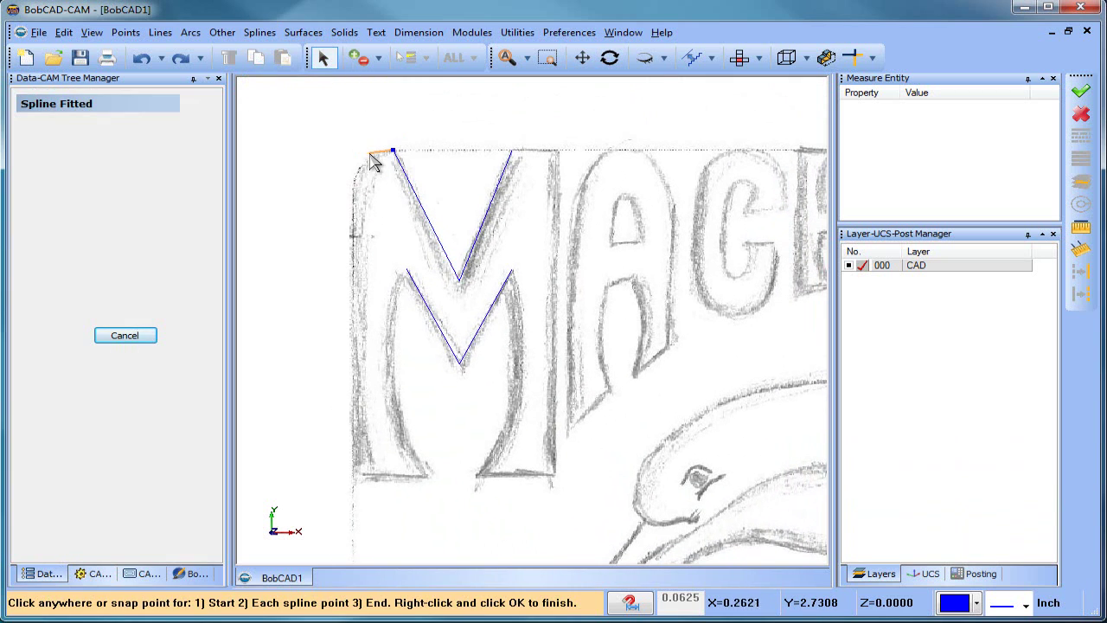
pyautogui.click(352, 183)
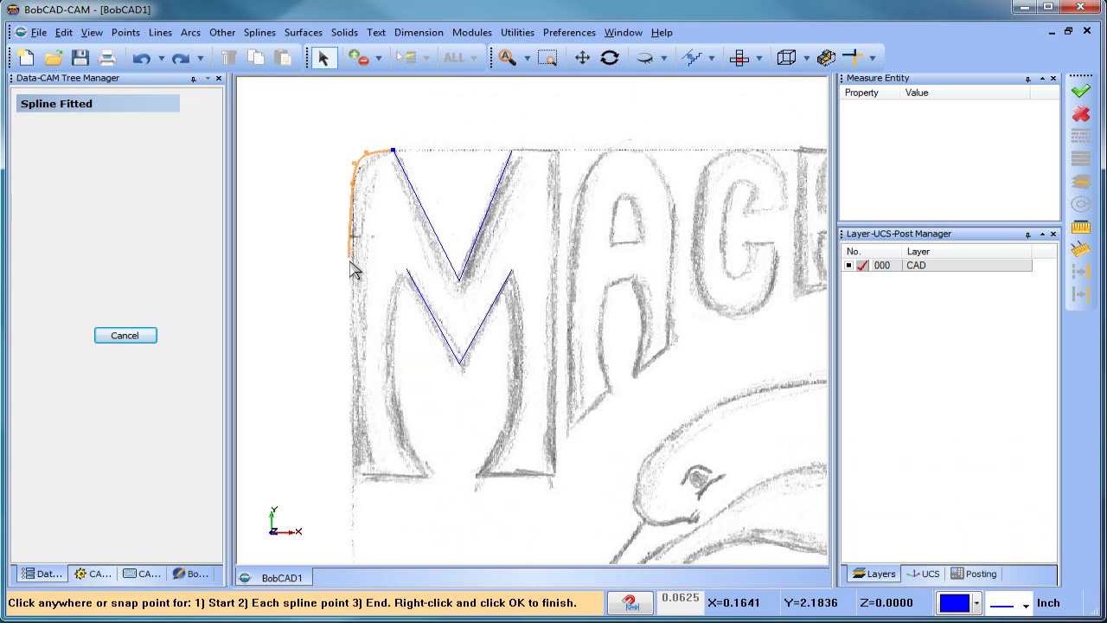
pyautogui.click(356, 478)
# Draw a fitted spline along the inner curve of the M's left leg, from the lower V's left end to the base.
pyautogui.rightClick(403, 356)
pyautogui.click(523, 399)
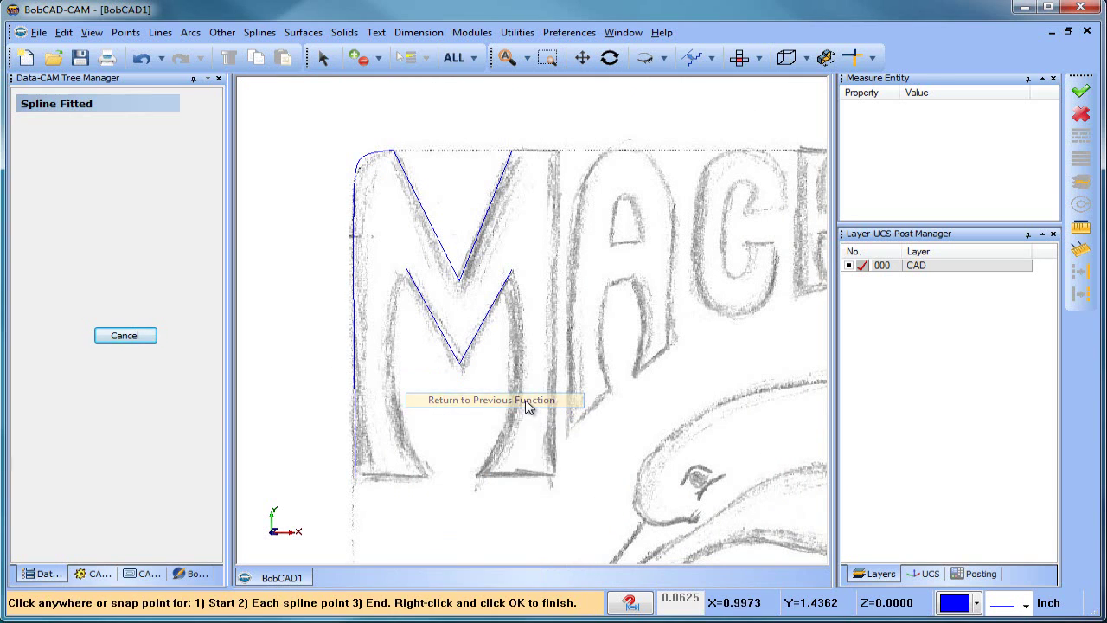
pyautogui.click(407, 271)
pyautogui.click(389, 296)
pyautogui.click(383, 361)
pyautogui.click(385, 406)
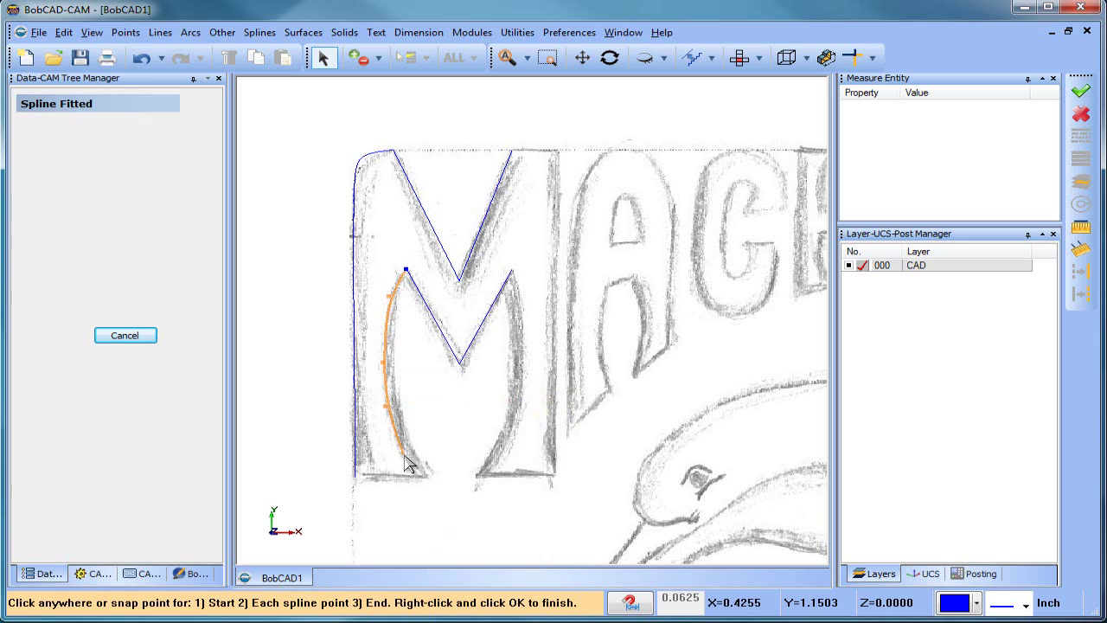
pyautogui.click(425, 477)
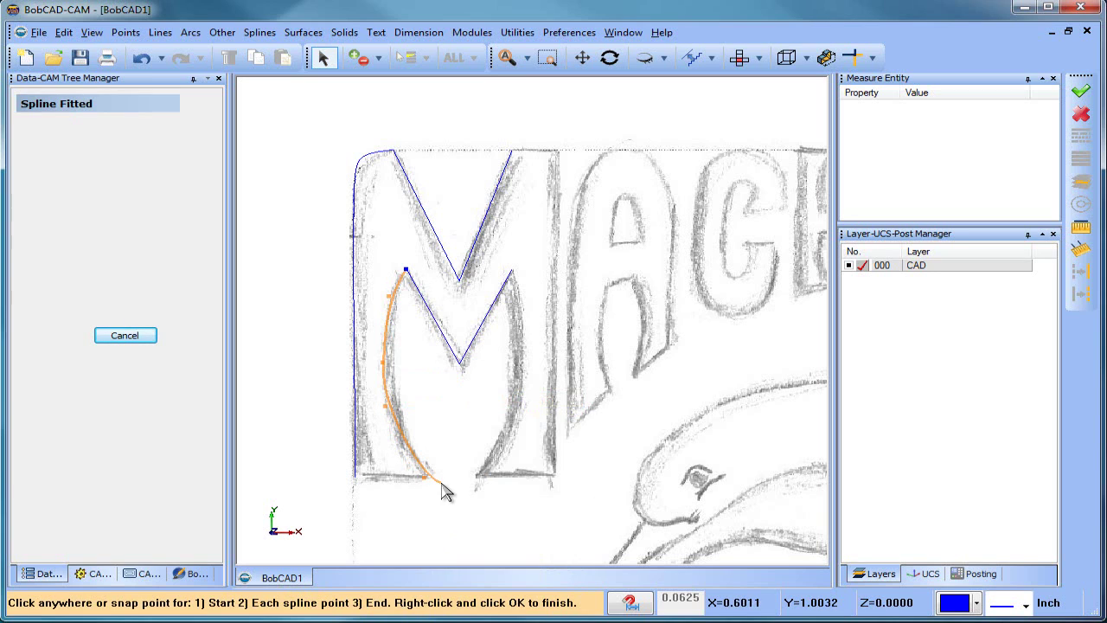
pyautogui.rightClick(442, 483)
# Trace the inner curve and the outer edge of the M's right leg with two fitted splines down to the base.
pyautogui.rightClick(444, 490)
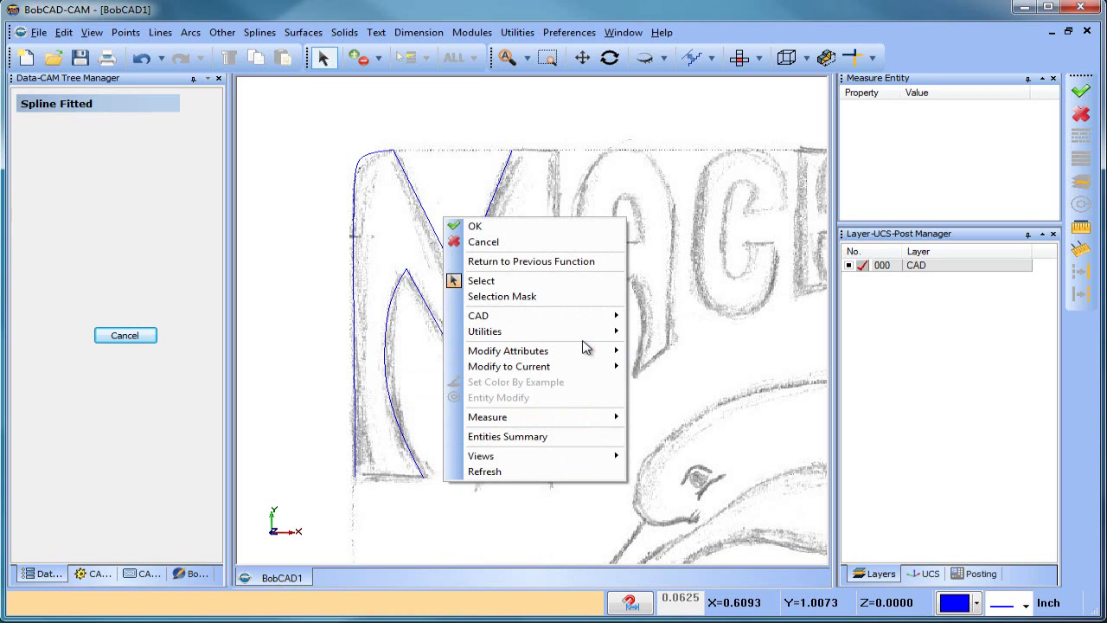
pyautogui.click(531, 262)
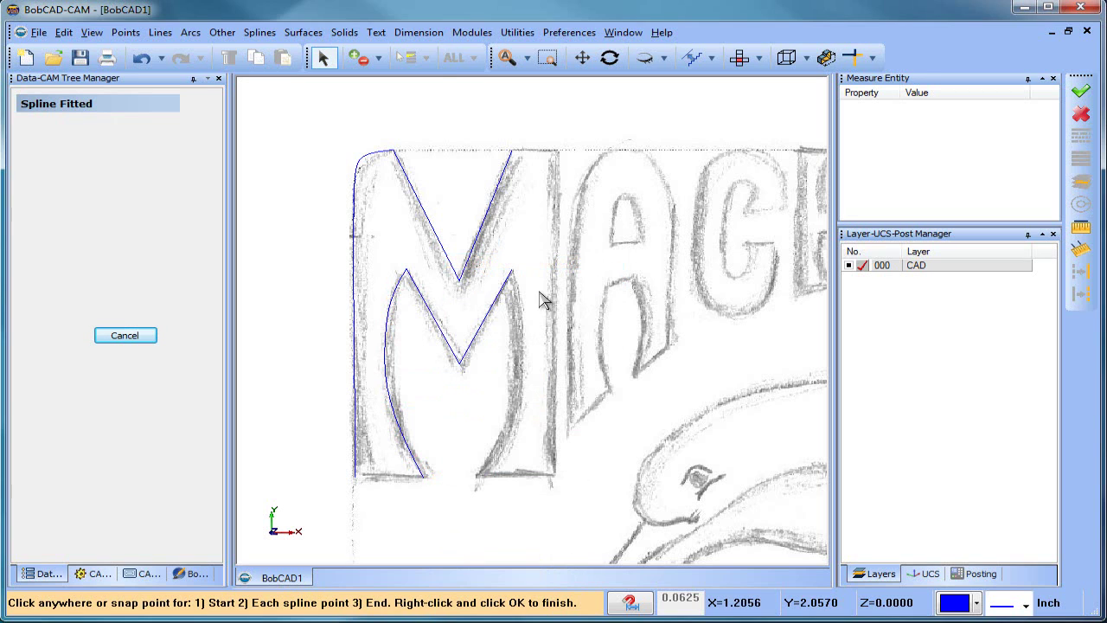
pyautogui.click(512, 273)
pyautogui.click(523, 334)
pyautogui.click(523, 419)
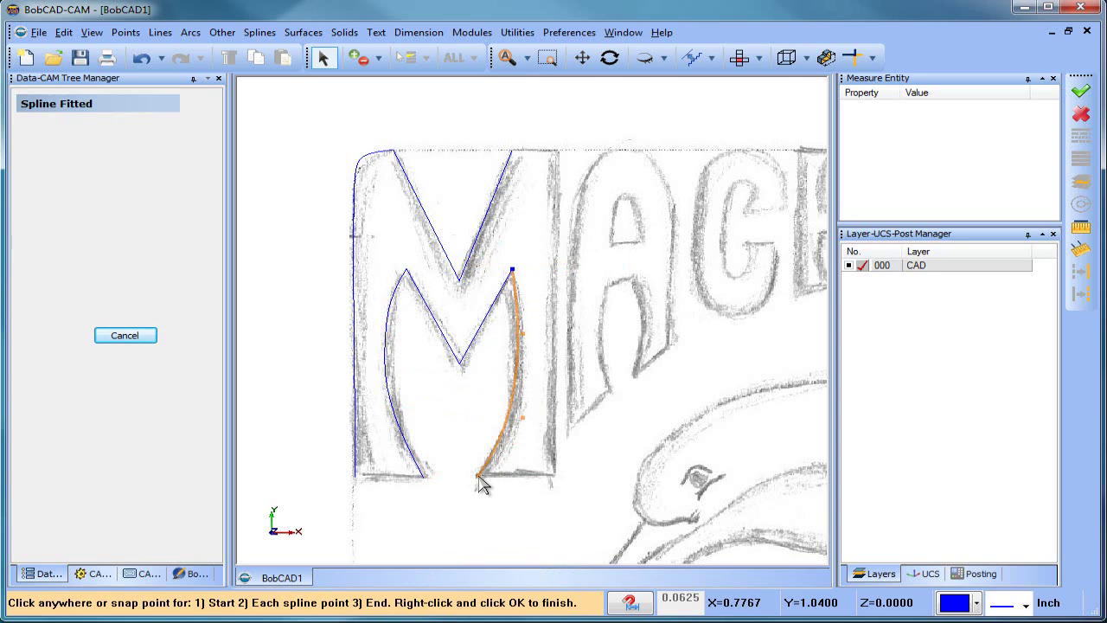
pyautogui.click(479, 476)
pyautogui.rightClick(478, 475)
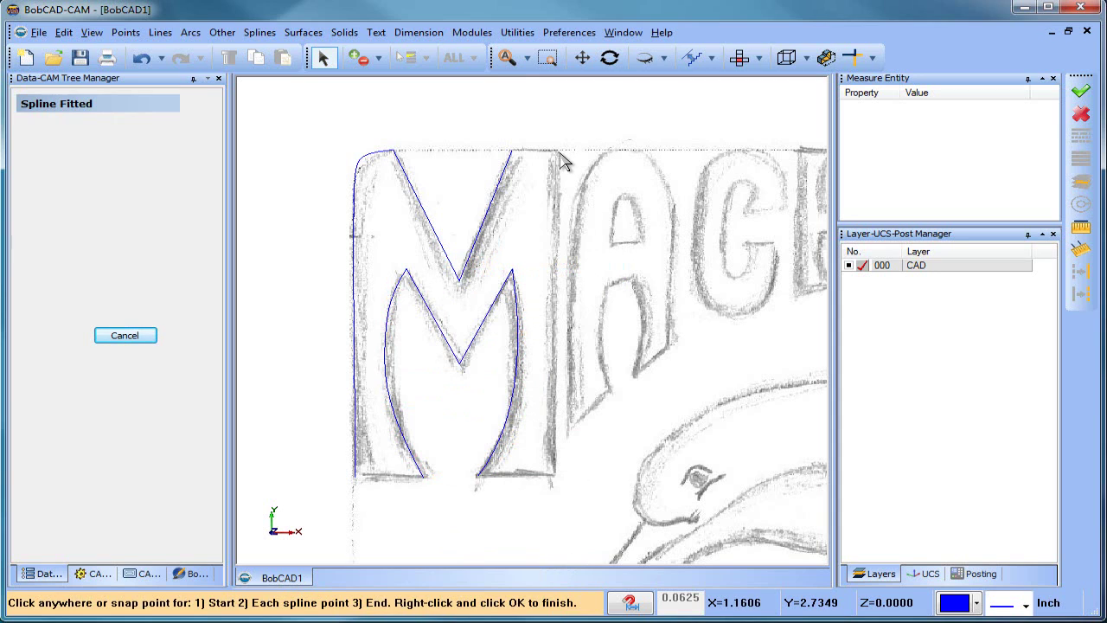
pyautogui.click(560, 151)
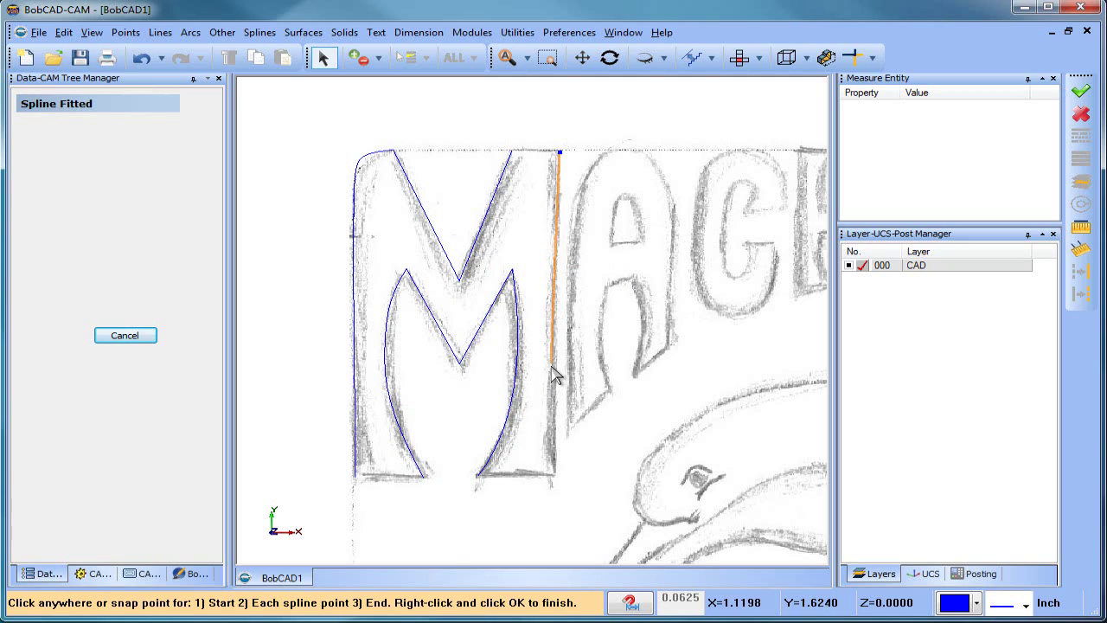
pyautogui.click(556, 475)
# Trace the A's outer contour with a fitted spline from the left leg's tip over the rounded top to the right leg's end.
pyautogui.scroll(-2, 648, 439)
pyautogui.moveTo(538, 410); pyautogui.dragTo(287, 410, button='middle')
pyautogui.scroll(3, 403, 381)
pyautogui.moveTo(430, 406); pyautogui.dragTo(536, 384, button='middle')
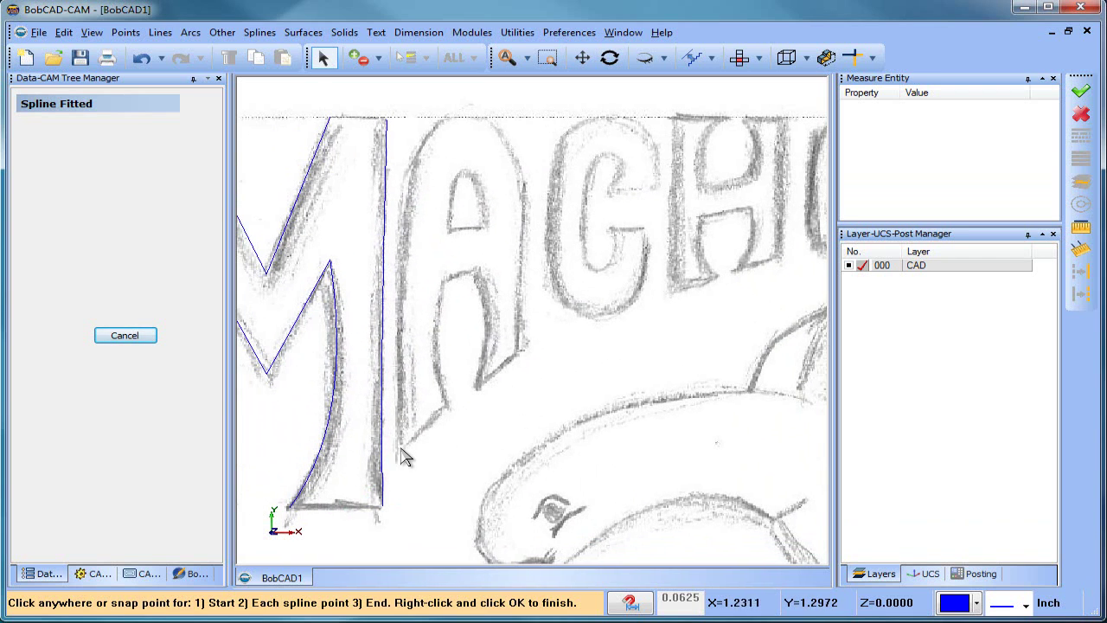
pyautogui.click(404, 207)
pyautogui.click(419, 141)
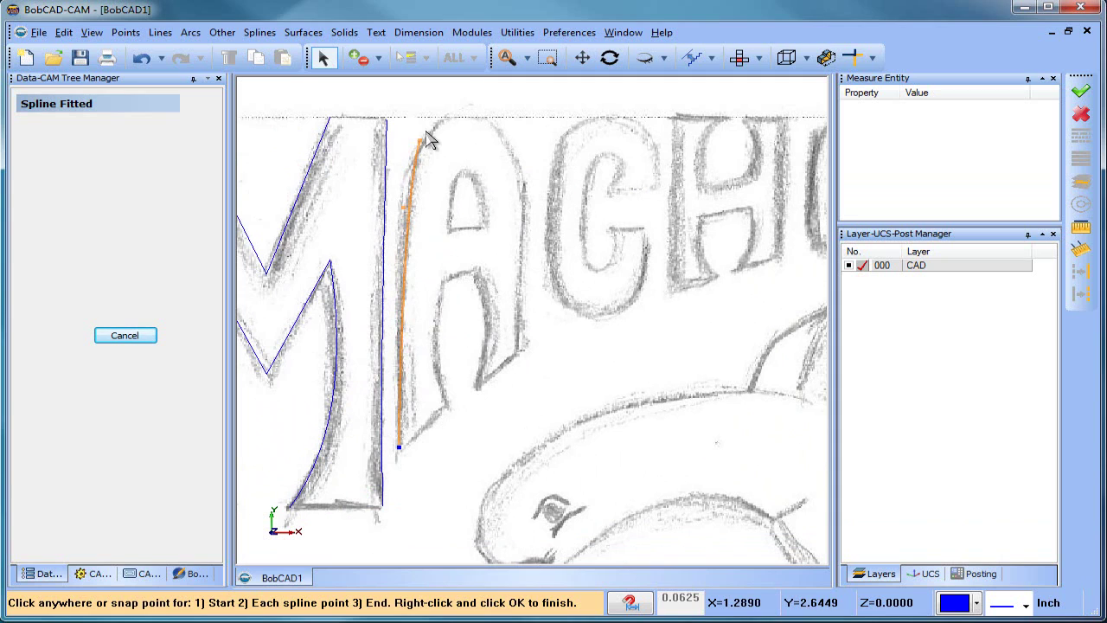
pyautogui.click(497, 127)
pyautogui.click(526, 275)
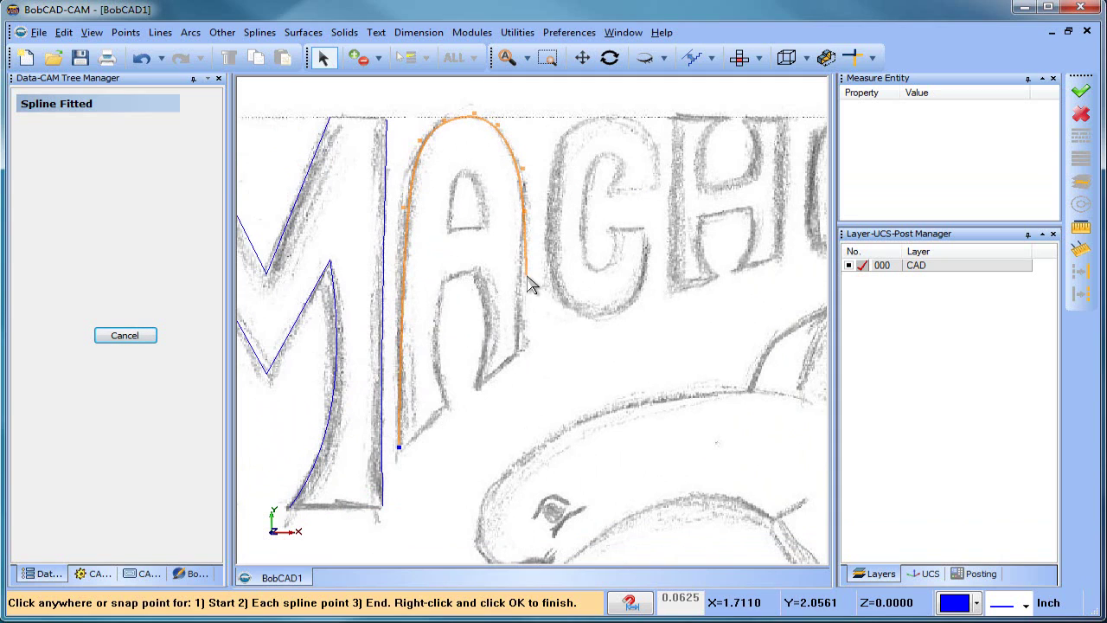
pyautogui.rightClick(525, 360)
# Trace the left and right sides of the opening between the A's legs with two fitted splines.
pyautogui.scroll(-1, 524, 351)
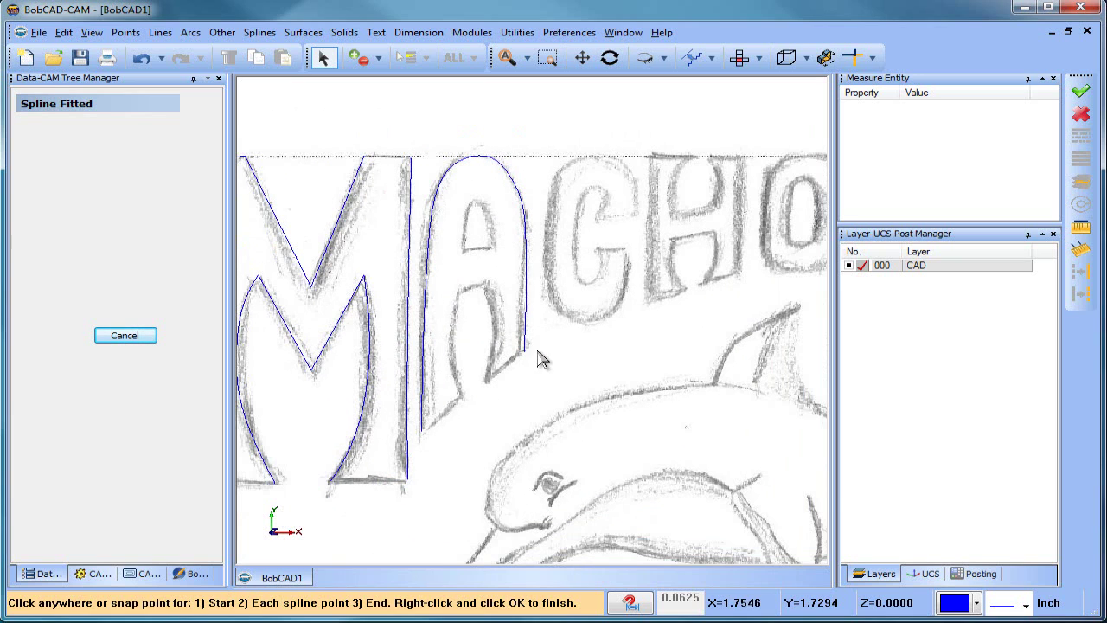
pyautogui.click(464, 395)
pyautogui.click(448, 360)
pyautogui.click(446, 317)
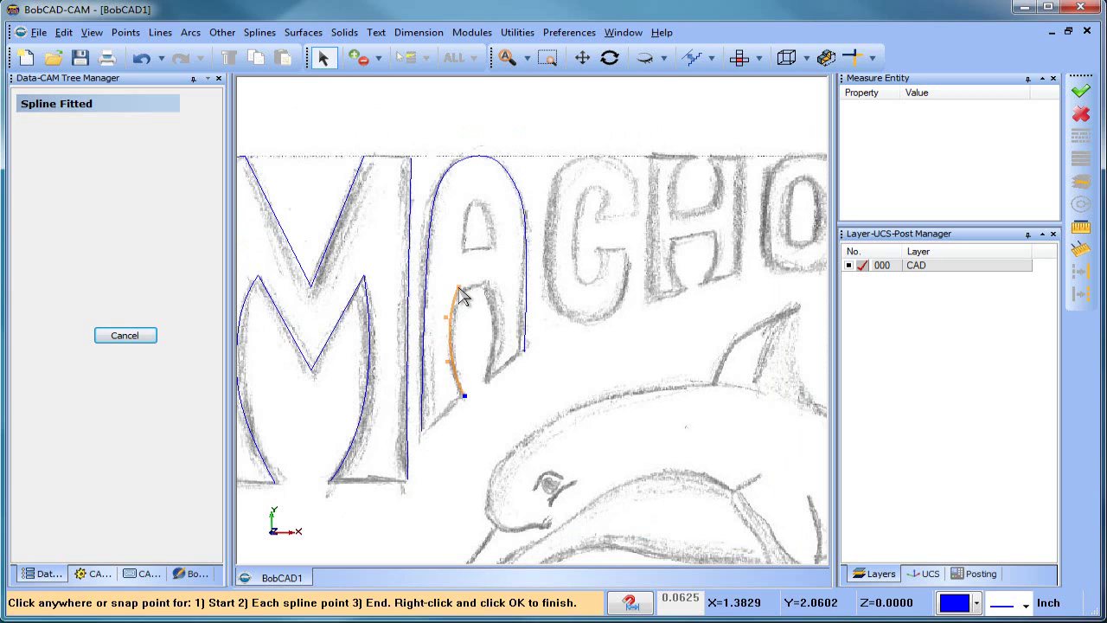
pyautogui.rightClick(460, 294)
pyautogui.click(471, 299)
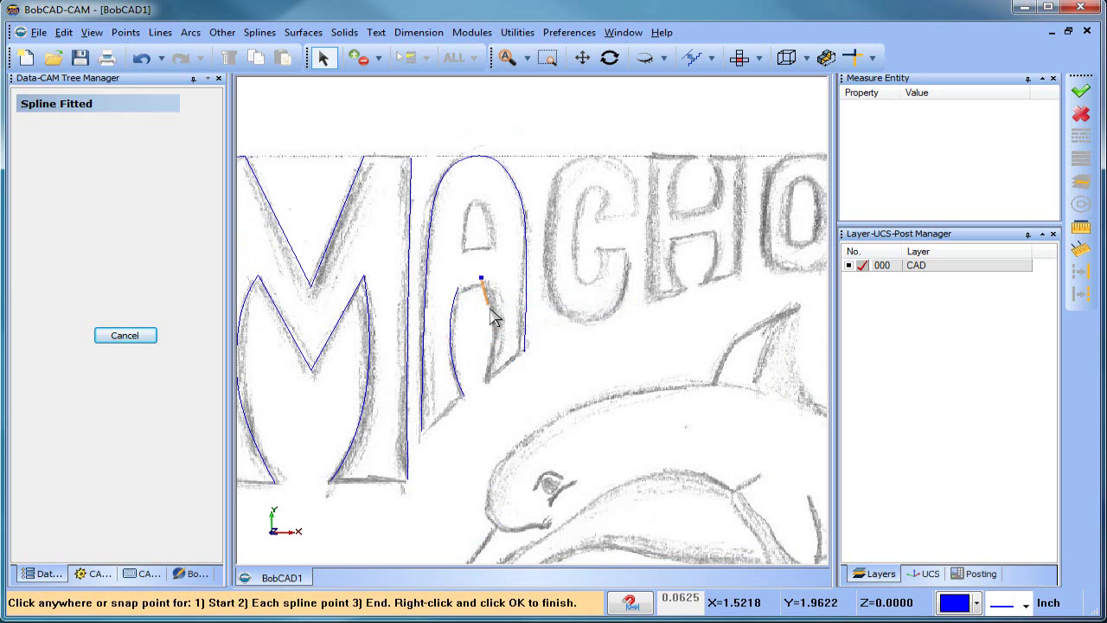
pyautogui.rightClick(491, 389)
pyautogui.click(488, 393)
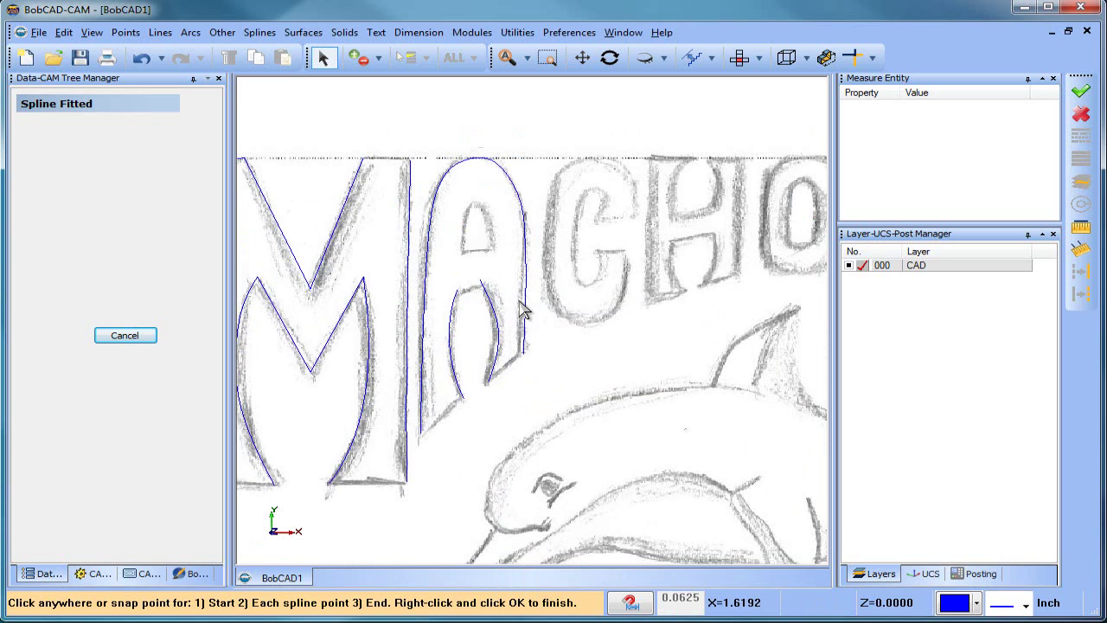
# Deform the spline on the right side of the A's leg opening slightly to follow the sketch.
pyautogui.click(517, 32)
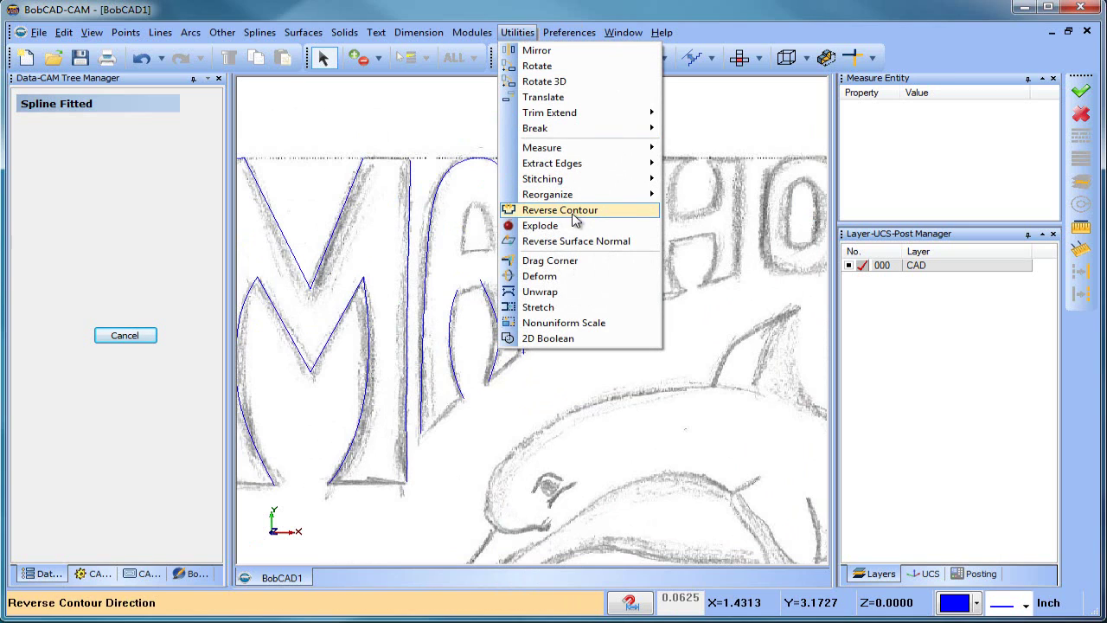
pyautogui.click(588, 277)
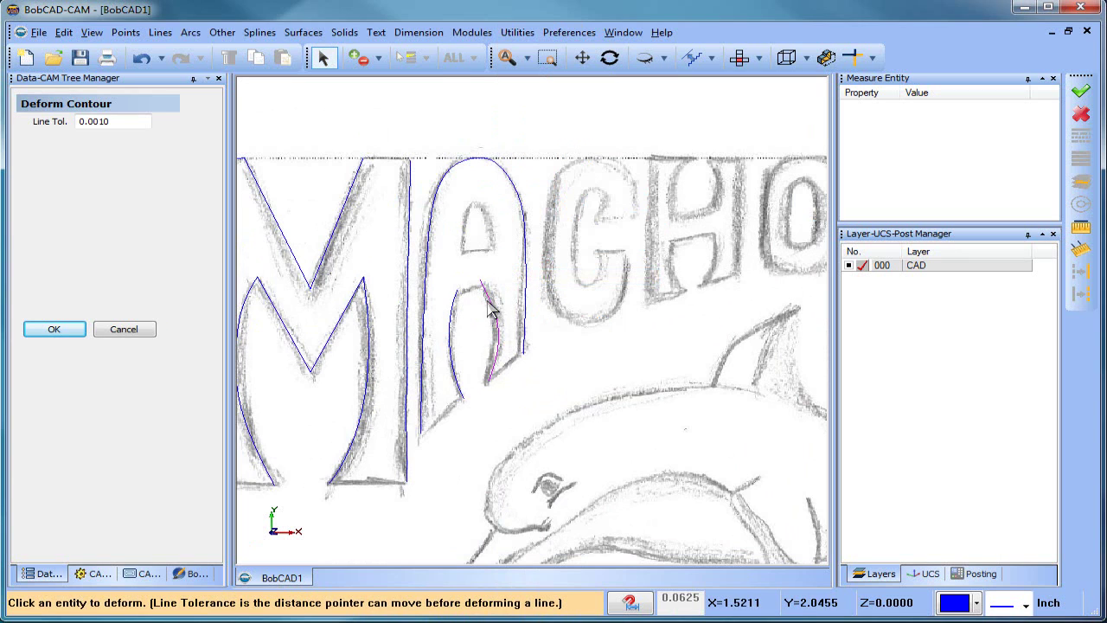
pyautogui.click(504, 342)
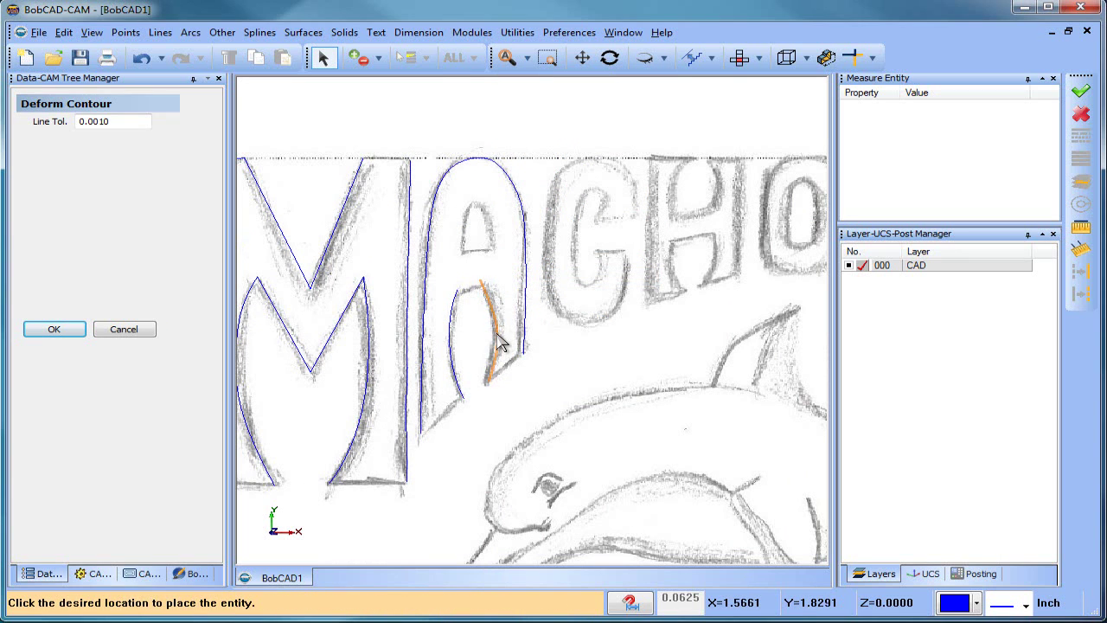
pyautogui.click(502, 343)
pyautogui.press('Escape')
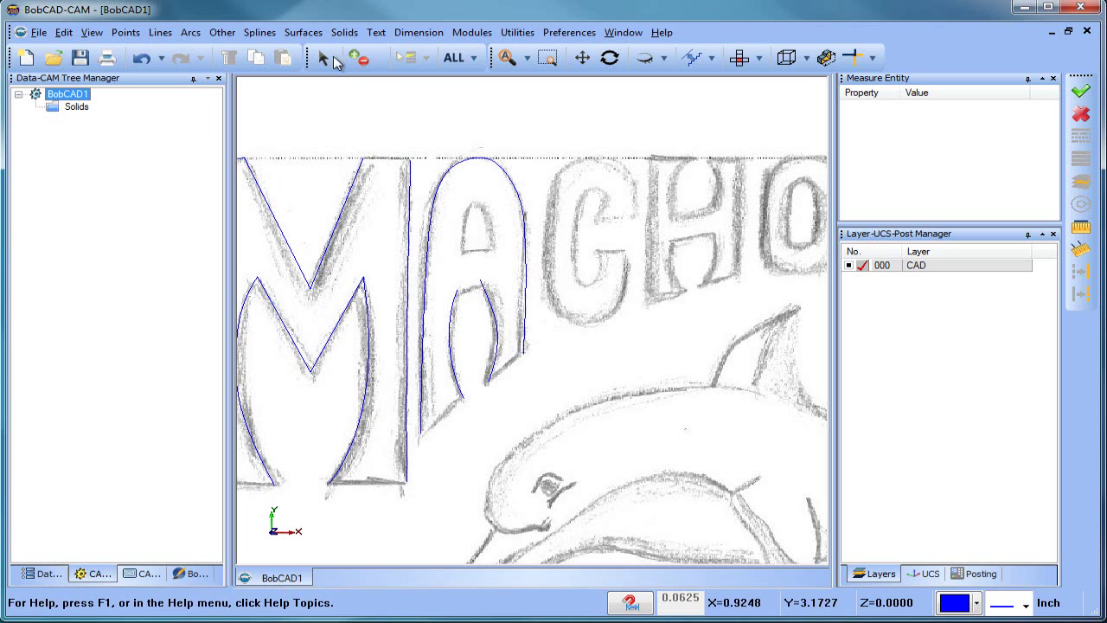
pyautogui.rightClick(593, 280)
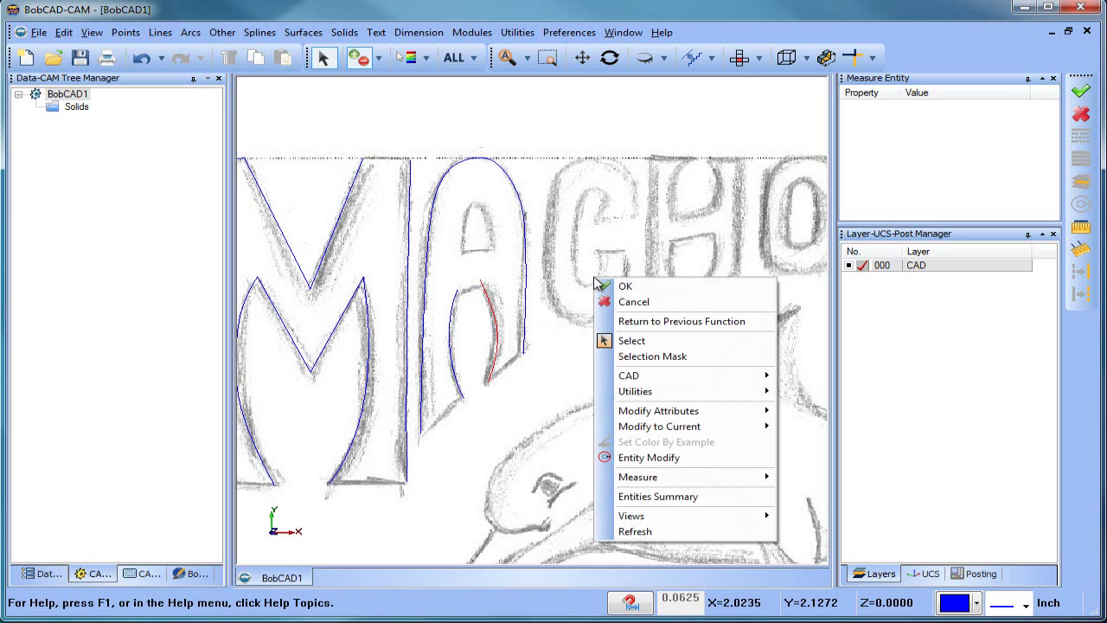
pyautogui.click(717, 459)
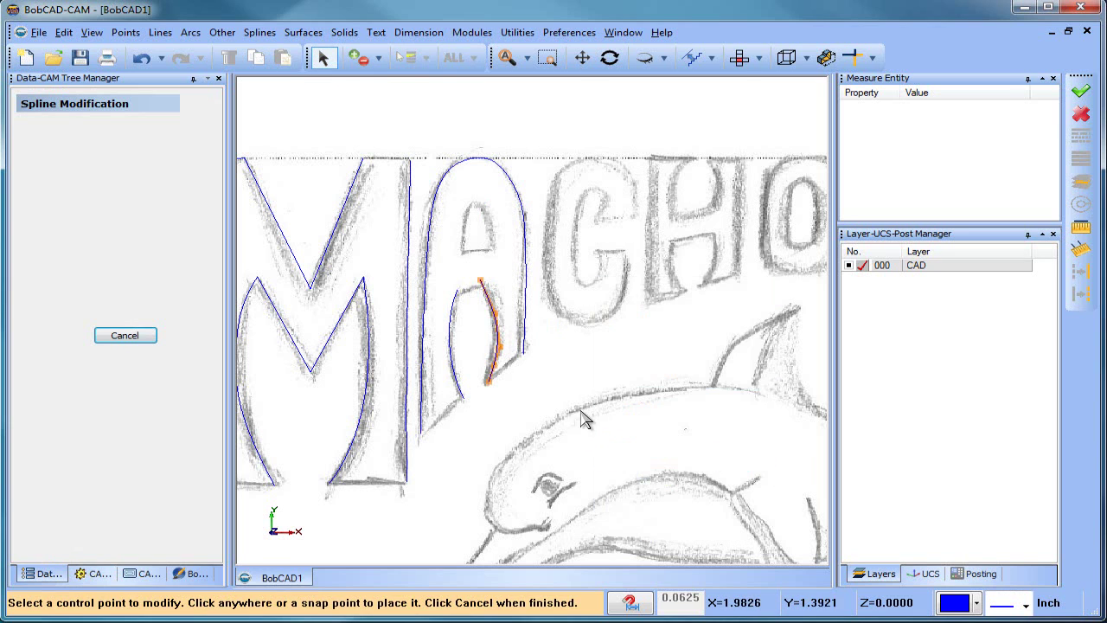
pyautogui.scroll(3, 510, 359)
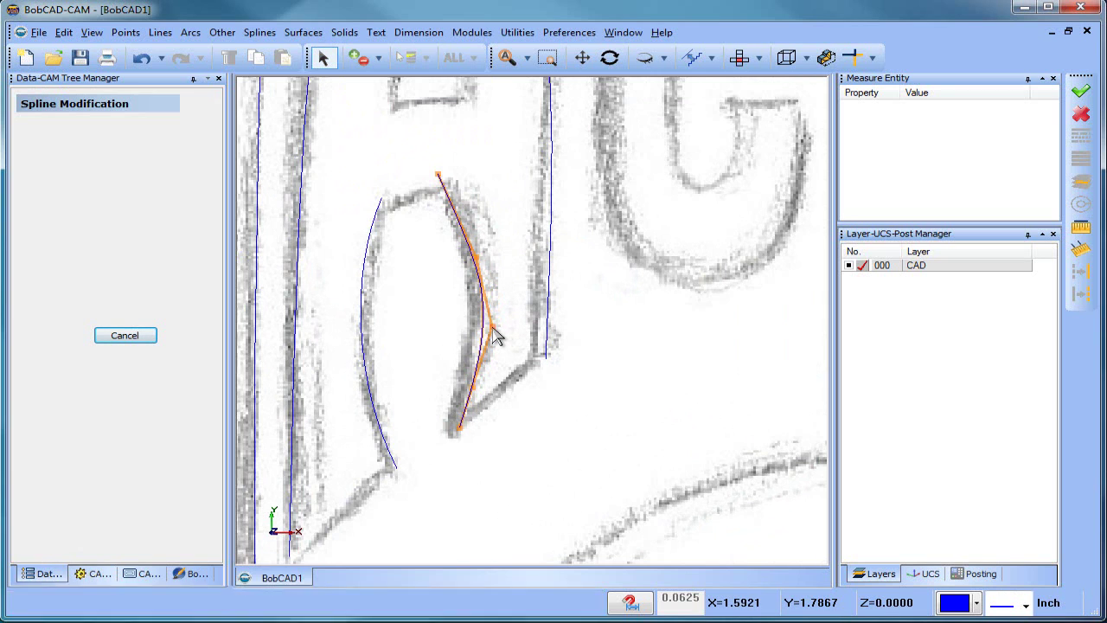
pyautogui.scroll(-2, 536, 342)
pyautogui.press('Escape')
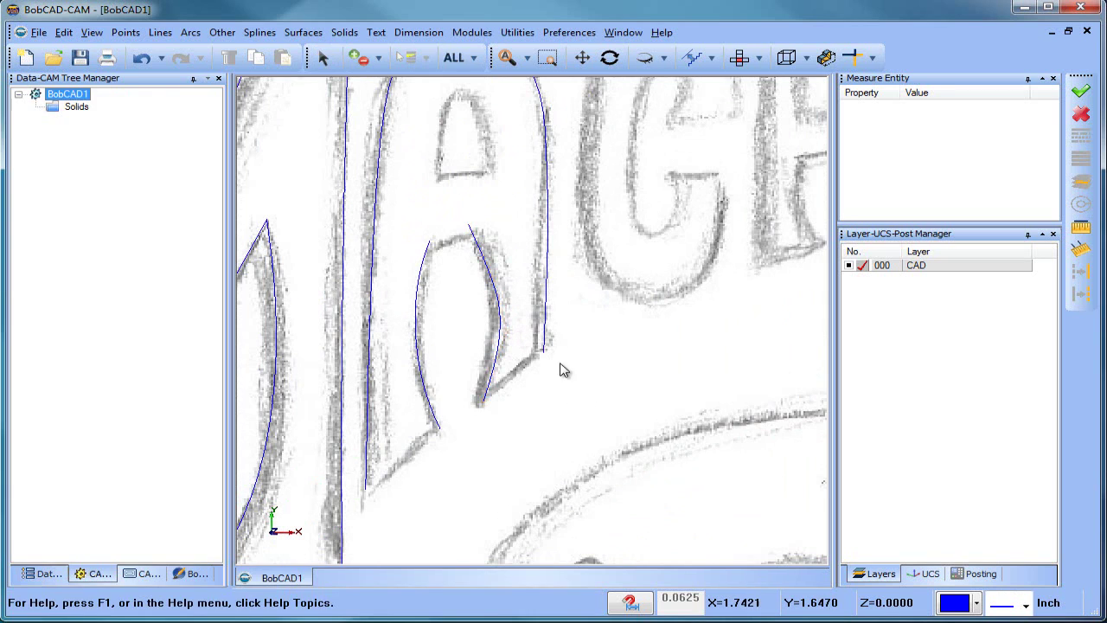
# Sketch a line across the top of the A's leg opening from about (1.326, 2.012) to (1.553, 2.095), crossing both inner splines.
pyautogui.scroll(-2, 573, 347)
pyautogui.scroll(-4, 572, 354)
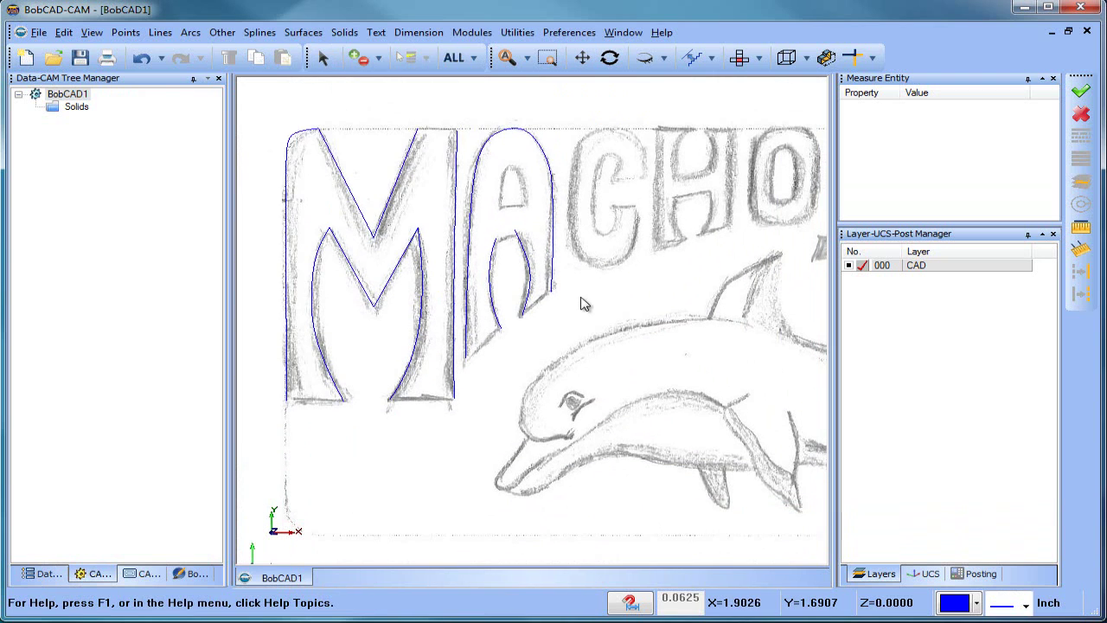
pyautogui.moveTo(621, 305); pyautogui.dragTo(531, 314, button='middle')
pyautogui.scroll(-2, 605, 311)
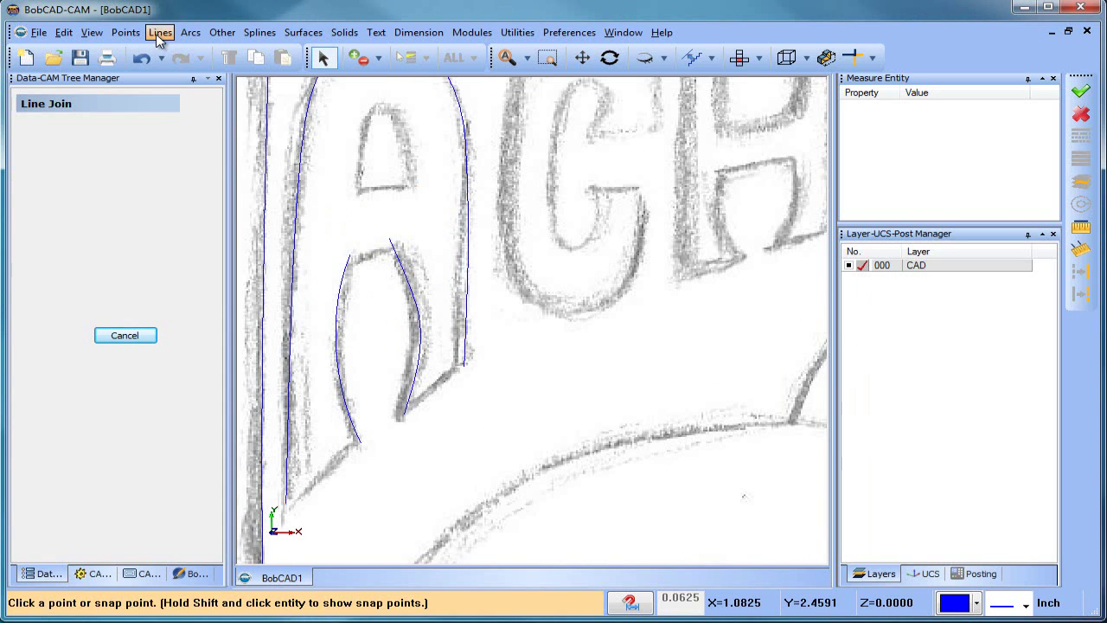
pyautogui.click(160, 32)
pyautogui.click(182, 44)
pyautogui.click(329, 269)
pyautogui.click(412, 244)
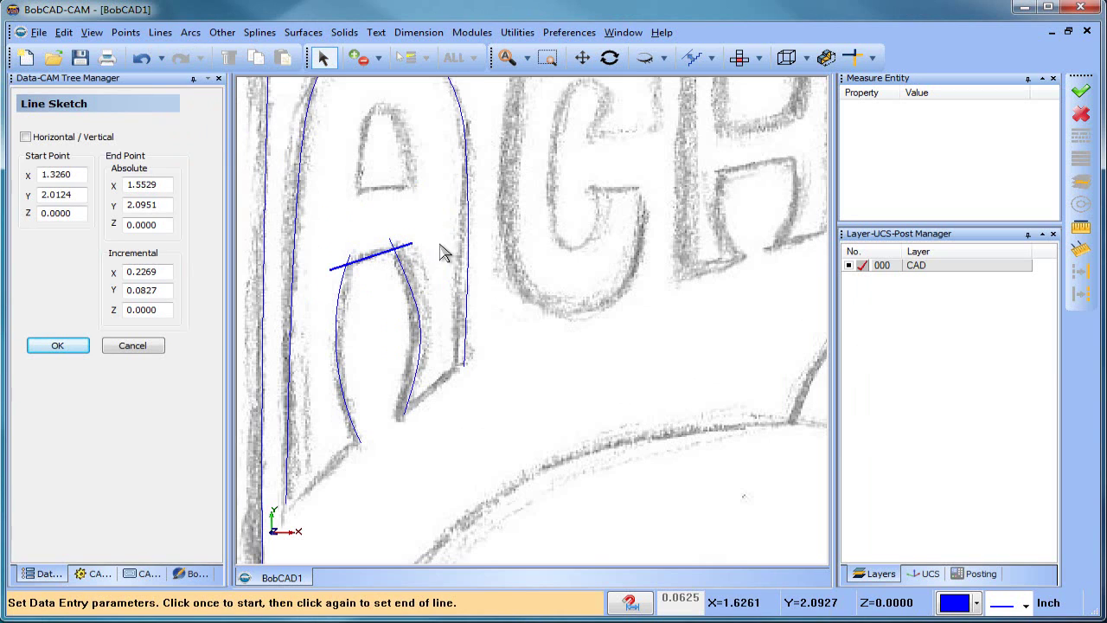
# Sketch a line along the base of the A's upper hole and trace the hole's sides and rounded top with a fitted spline.
pyautogui.click(341, 190)
pyautogui.click(435, 190)
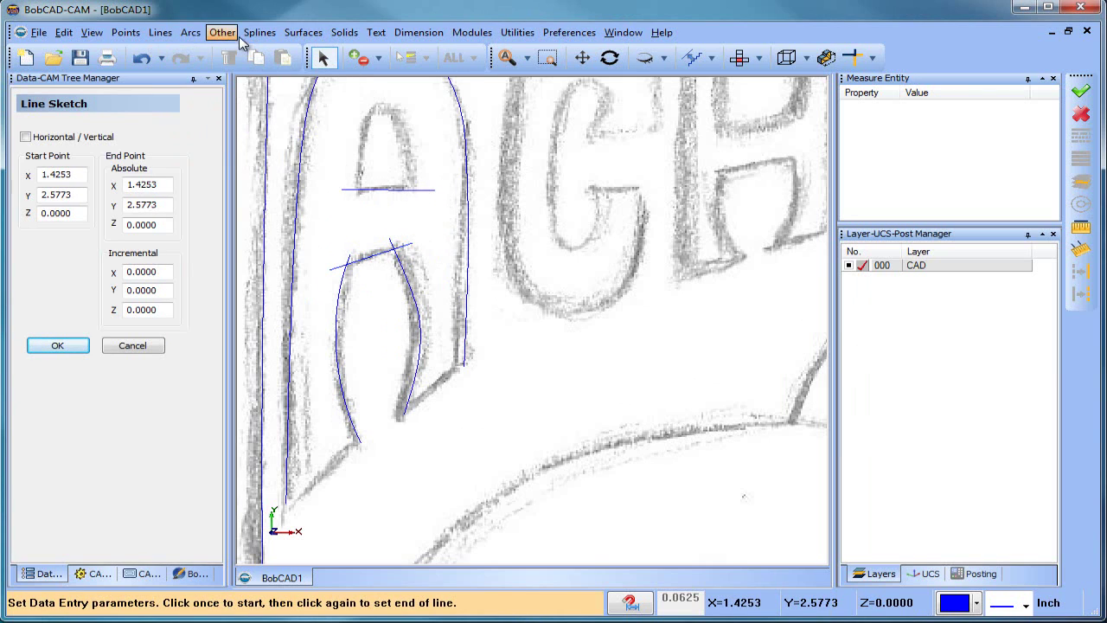
pyautogui.click(302, 32)
pyautogui.moveTo(260, 32)
pyautogui.click(304, 82)
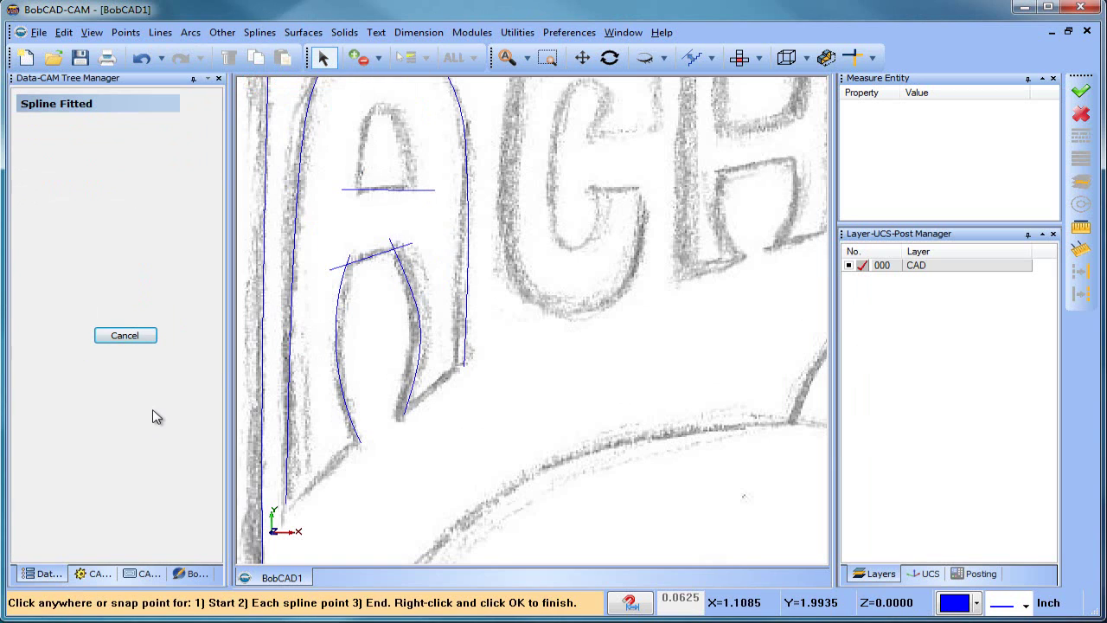
pyautogui.scroll(-1, 419, 205)
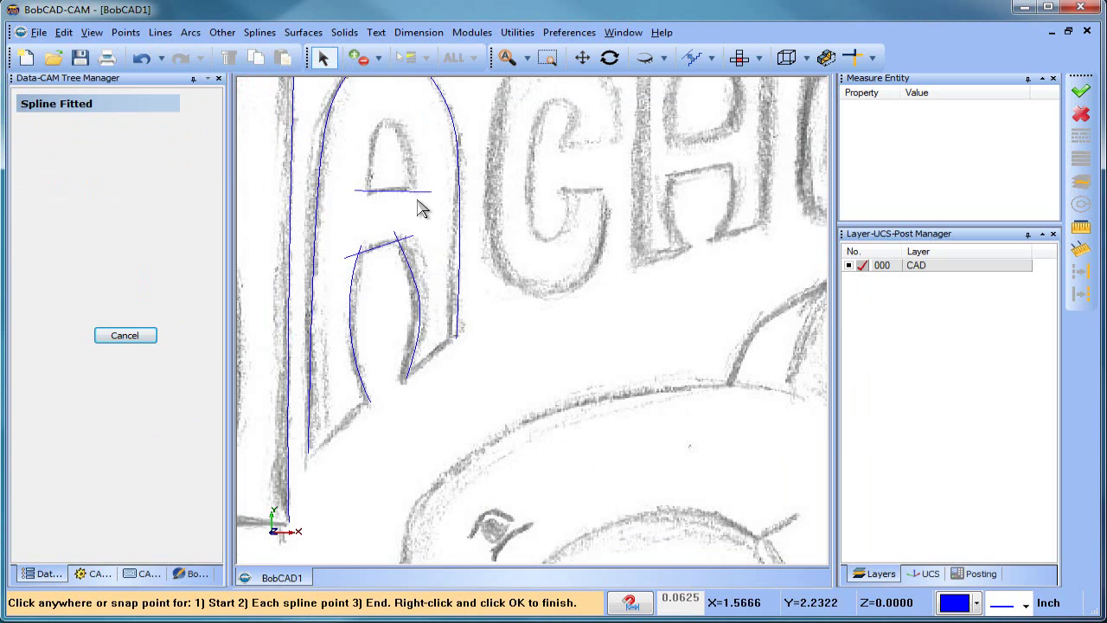
pyautogui.scroll(-1, 422, 216)
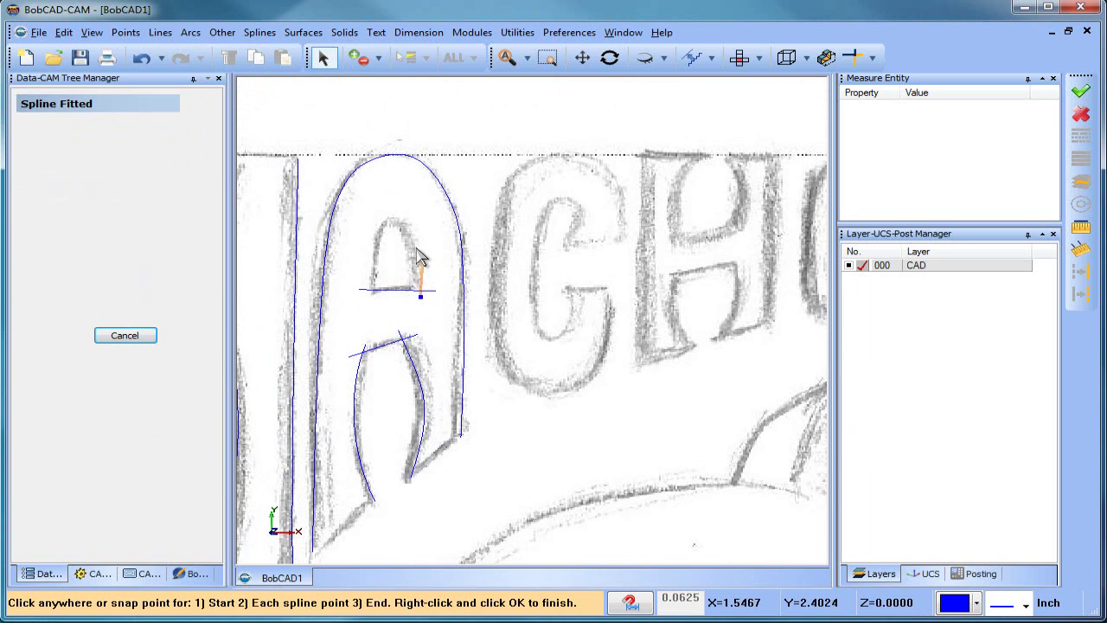
pyautogui.click(379, 221)
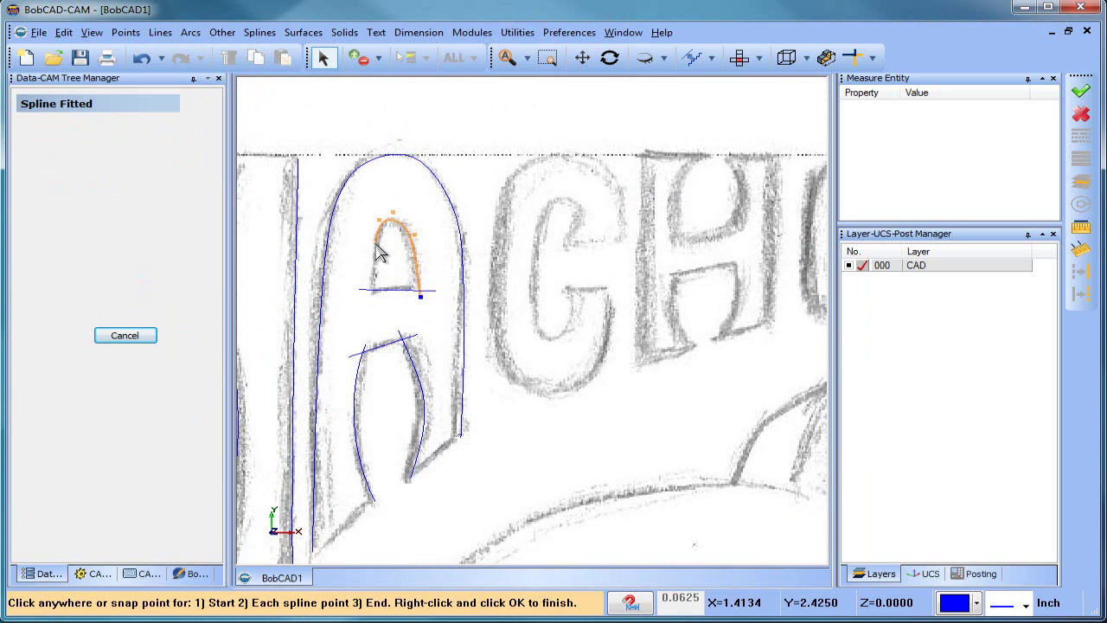
pyautogui.click(373, 302)
pyautogui.rightClick(373, 304)
pyautogui.click(402, 315)
# Trace the C's inner contour with a fitted spline from the upper hook around to the lower arm.
pyautogui.scroll(-1, 467, 325)
pyautogui.moveTo(467, 325)
pyautogui.mouseDown(button='middle')
pyautogui.moveTo(403, 309)
pyautogui.moveTo(307, 309)
pyautogui.mouseUp(button='middle')
pyautogui.click(388, 243)
pyautogui.click(402, 216)
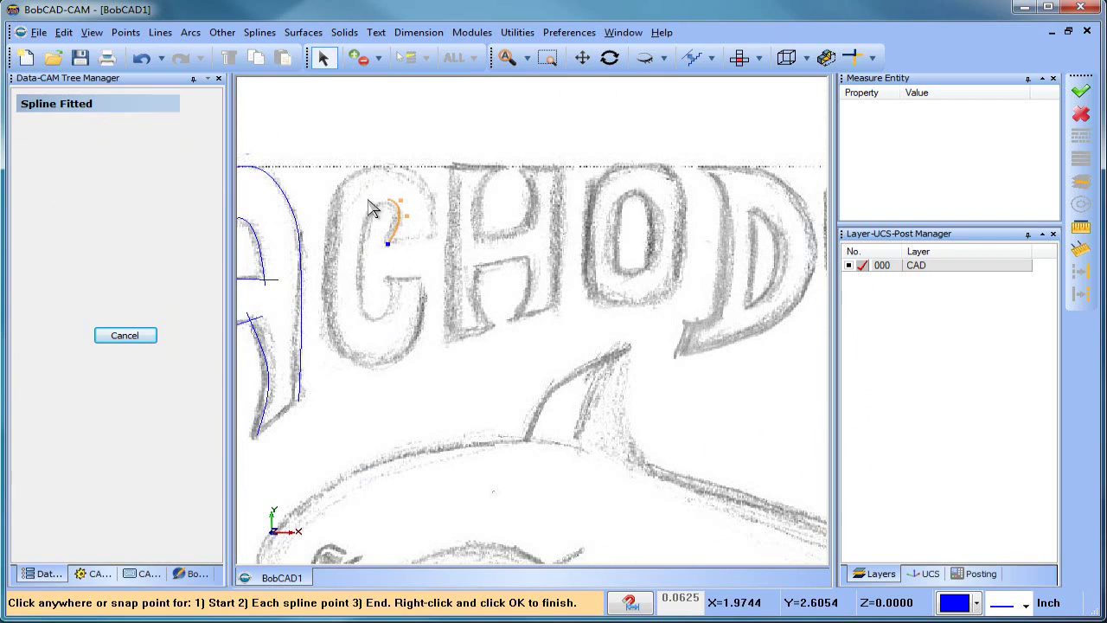
pyautogui.rightClick(398, 281)
pyautogui.click(427, 292)
# Trace the C's outer contour with a fitted spline from the lower arm around the left side to the upper tip.
pyautogui.click(422, 277)
pyautogui.click(410, 351)
pyautogui.click(376, 367)
pyautogui.click(346, 364)
pyautogui.click(330, 218)
pyautogui.click(340, 186)
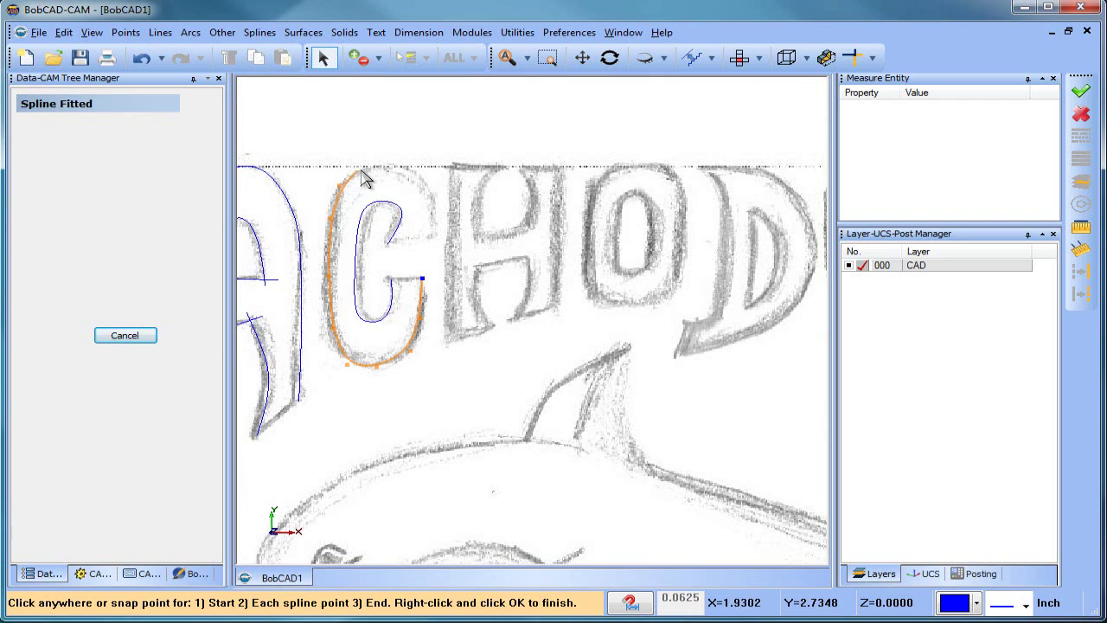
pyautogui.rightClick(436, 229)
# Trace the sides of the upper and lower openings of the first H with fitted splines.
pyautogui.scroll(-2, 354, 313)
pyautogui.scroll(1, 354, 251)
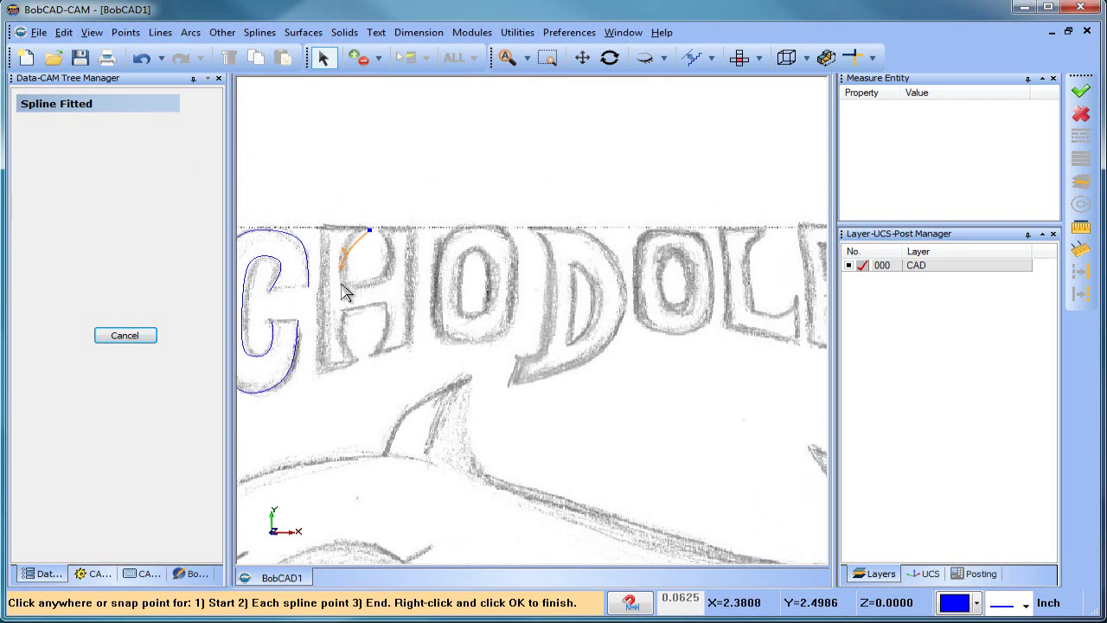
pyautogui.rightClick(386, 291)
pyautogui.click(347, 310)
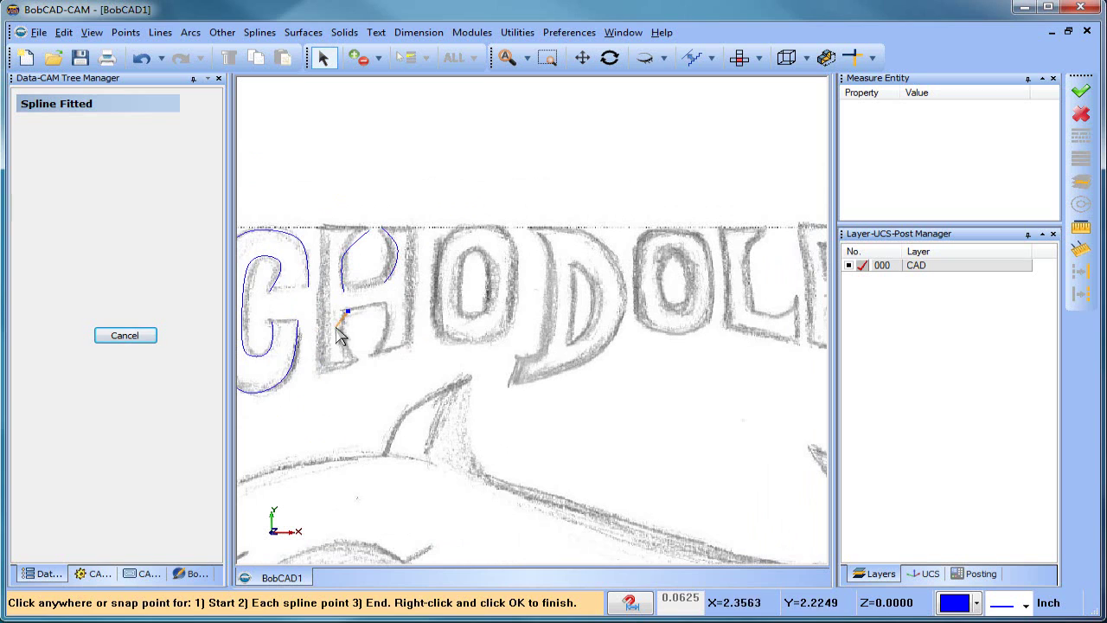
# Trace the inner oval of the first O with a closed fitted spline.
pyautogui.click(461, 310)
pyautogui.click(490, 313)
pyautogui.click(494, 262)
pyautogui.click(471, 246)
pyautogui.click(458, 288)
pyautogui.rightClick(458, 287)
# Trace the outer contour of the first O with a closed fitted spline.
pyautogui.click(512, 311)
pyautogui.click(513, 240)
pyautogui.click(512, 311)
pyautogui.rightClick(512, 311)
# Trace the curved side of the D's inner opening with a fitted spline from its top corner to its bottom corner.
pyautogui.scroll(-3, 597, 323)
pyautogui.scroll(4, 696, 321)
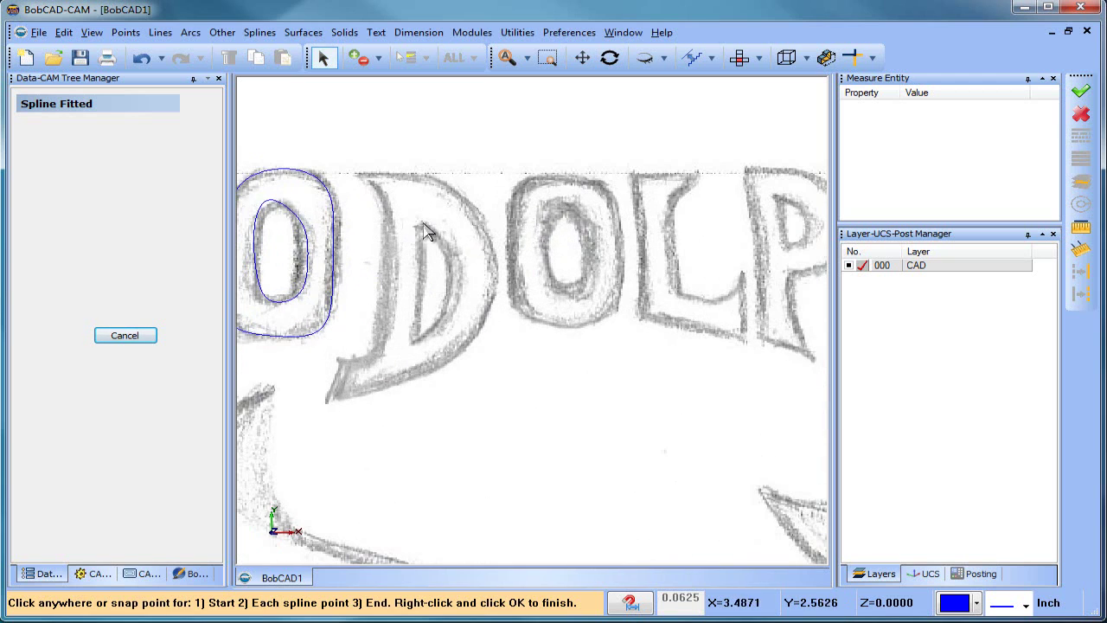
pyautogui.click(409, 212)
pyautogui.click(449, 239)
pyautogui.click(467, 267)
pyautogui.click(464, 299)
pyautogui.click(404, 351)
pyautogui.rightClick(404, 351)
# Trace the D's outer bowl with a fitted spline from the top left corner around to the lower left tip.
pyautogui.click(361, 173)
pyautogui.click(437, 184)
pyautogui.click(494, 253)
pyautogui.click(457, 357)
pyautogui.click(321, 397)
pyautogui.rightClick(321, 397)
# Trace the left side of the D's stem with a fitted spline from the top left corner down to the foot.
pyautogui.click(362, 173)
pyautogui.click(383, 187)
pyautogui.click(398, 256)
pyautogui.click(381, 347)
pyautogui.click(338, 358)
pyautogui.rightClick(338, 358)
# Trace the inner oval of the second O with a closed fitted spline.
pyautogui.scroll(-4, 338, 358)
pyautogui.scroll(3, 595, 358)
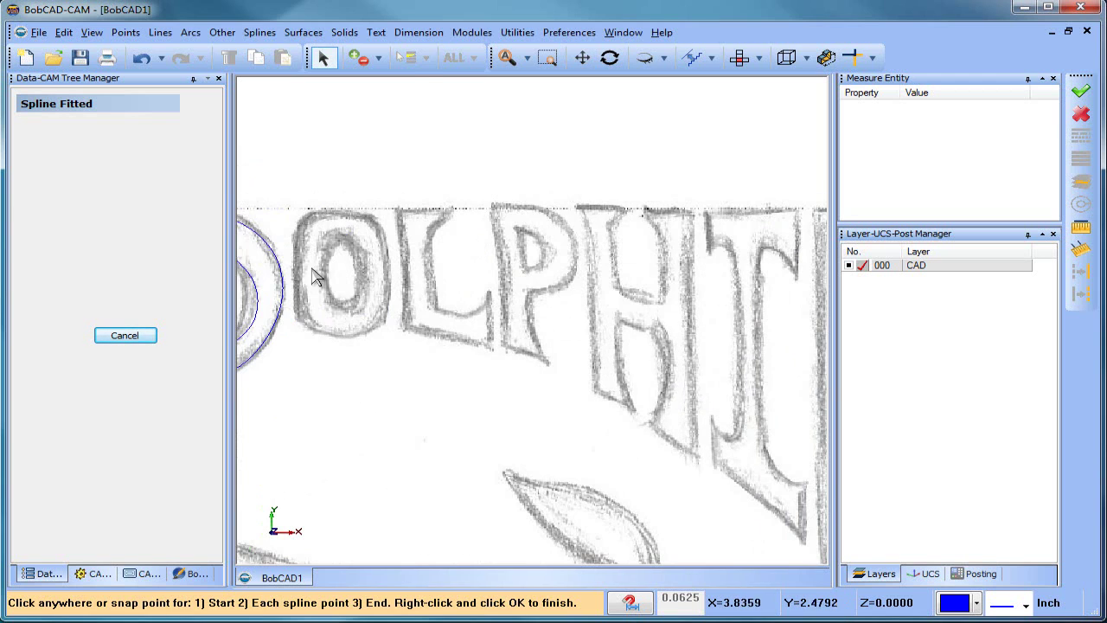
pyautogui.click(350, 232)
pyautogui.click(327, 258)
pyautogui.rightClick(327, 258)
# Trace the outer contour of the second O with a closed fitted spline.
pyautogui.click(364, 214)
pyautogui.click(389, 239)
pyautogui.click(391, 288)
pyautogui.click(362, 337)
pyautogui.click(322, 335)
pyautogui.click(365, 214)
pyautogui.rightClick(365, 214)
# Trace the L's inner edge with two fitted splines, one down the stem and one along the foot to its raised tip.
pyautogui.scroll(-2, 467, 259)
pyautogui.scroll(1, 506, 301)
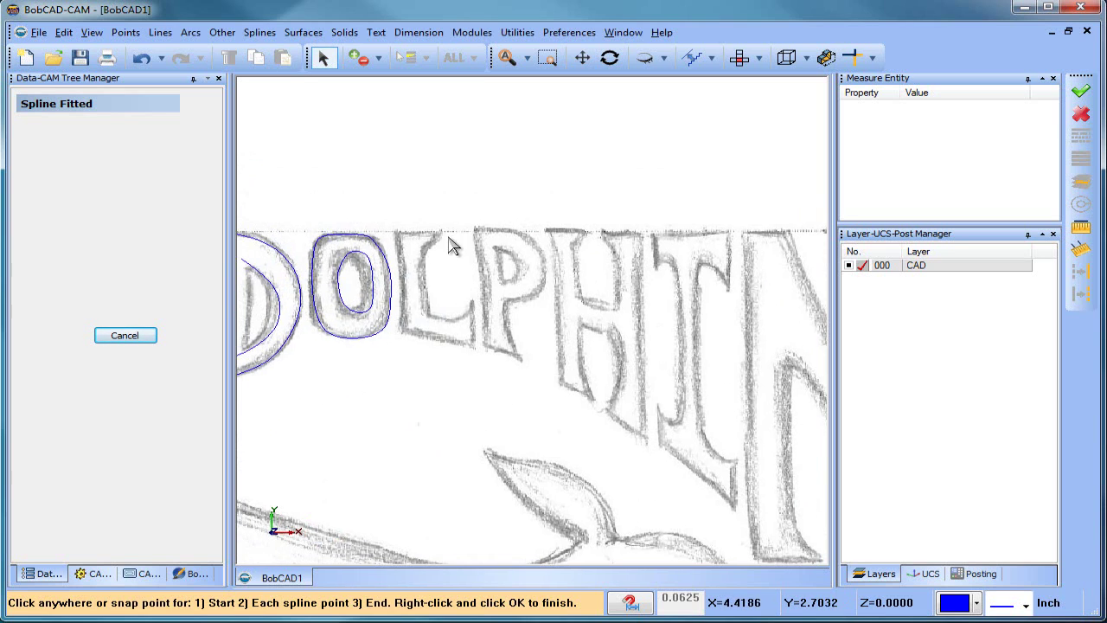
pyautogui.click(423, 316)
pyautogui.rightClick(422, 317)
pyautogui.click(423, 317)
pyautogui.click(452, 319)
pyautogui.click(473, 301)
pyautogui.rightClick(473, 301)
# Trace the curved side of the P's inner opening with a fitted spline.
pyautogui.moveTo(512, 335); pyautogui.dragTo(448, 368, button='middle')
pyautogui.scroll(2, 448, 368)
pyautogui.click(465, 282)
pyautogui.click(434, 307)
pyautogui.rightClick(434, 307)
# Trace the P's outer bowl and the right side of its lower stem with fitted splines.
pyautogui.click(473, 258)
pyautogui.click(484, 305)
pyautogui.click(439, 329)
pyautogui.rightClick(438, 329)
pyautogui.click(458, 394)
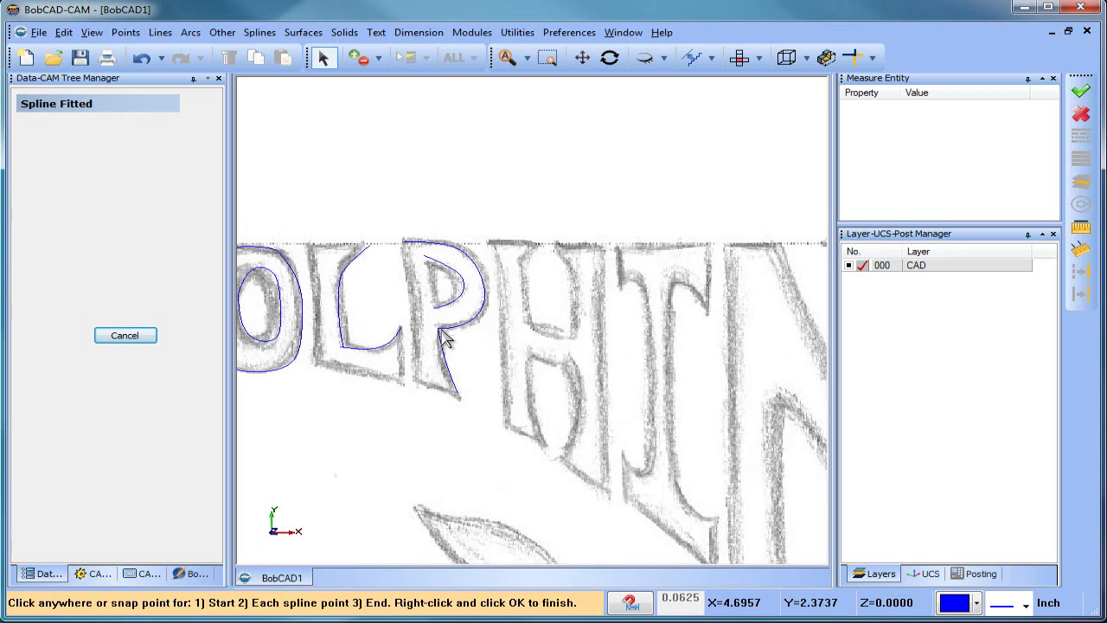
pyautogui.click(442, 342)
pyautogui.rightClick(443, 341)
# Trace the left and right sides of the second H's lower opening with two fitted splines.
pyautogui.moveTo(536, 357); pyautogui.dragTo(441, 337, button='middle')
pyautogui.click(446, 421)
pyautogui.rightClick(446, 421)
pyautogui.click(470, 334)
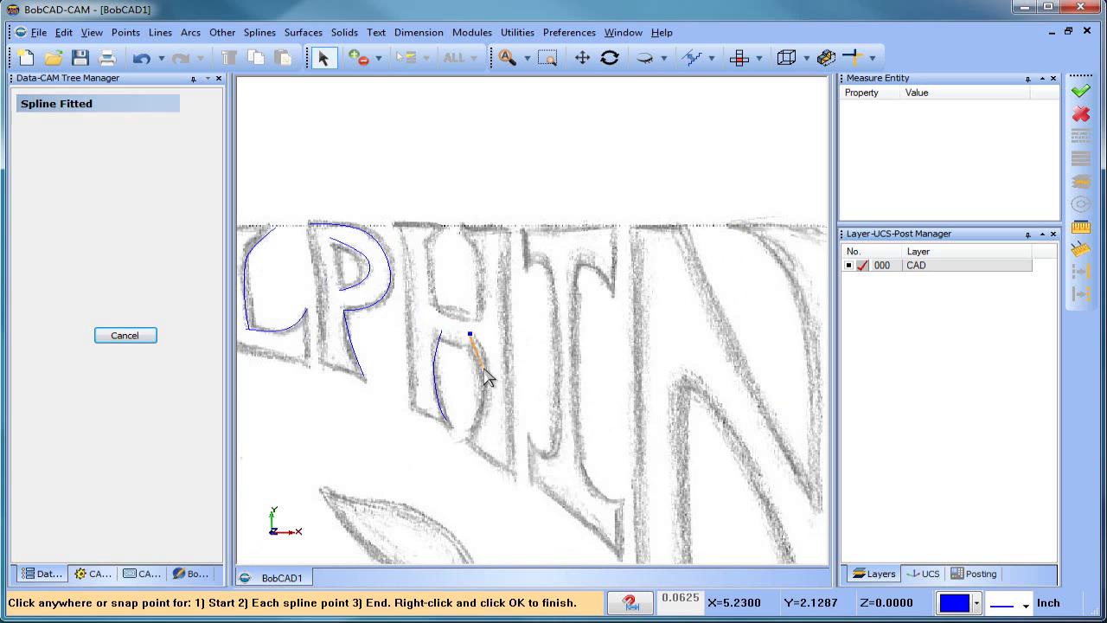
pyautogui.click(467, 437)
pyautogui.rightClick(467, 437)
# Trace the sides of the second H's upper opening with fitted splines.
pyautogui.click(464, 227)
pyautogui.click(482, 301)
pyautogui.rightClick(482, 301)
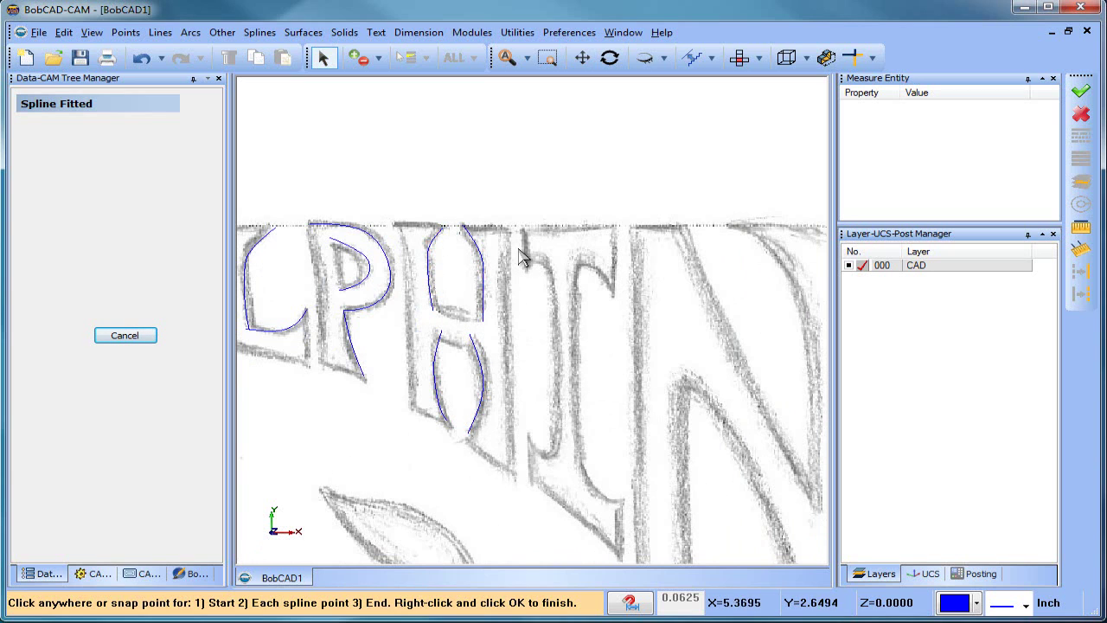
# Trace the left side of the I with a fitted spline from the upper serif down to the lower serif.
pyautogui.moveTo(536, 309); pyautogui.dragTo(484, 298, button='middle')
pyautogui.click(495, 262)
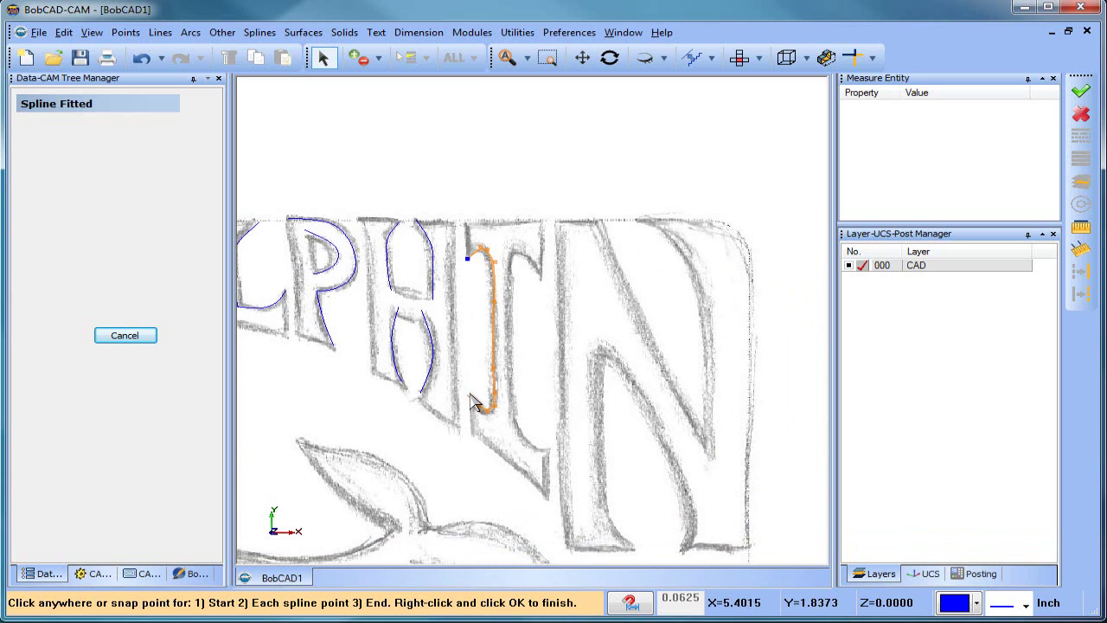
pyautogui.rightClick(471, 394)
# Trace the right side of the I with a fitted spline from the upper serif tip to the lower serif.
pyautogui.click(540, 275)
pyautogui.click(517, 253)
pyautogui.click(507, 270)
pyautogui.click(514, 422)
pyautogui.click(547, 450)
pyautogui.rightClick(547, 451)
# Trace the curved right side of the final N's upper opening with a fitted spline down to the diagonal's lower end.
pyautogui.scroll(-2, 649, 358)
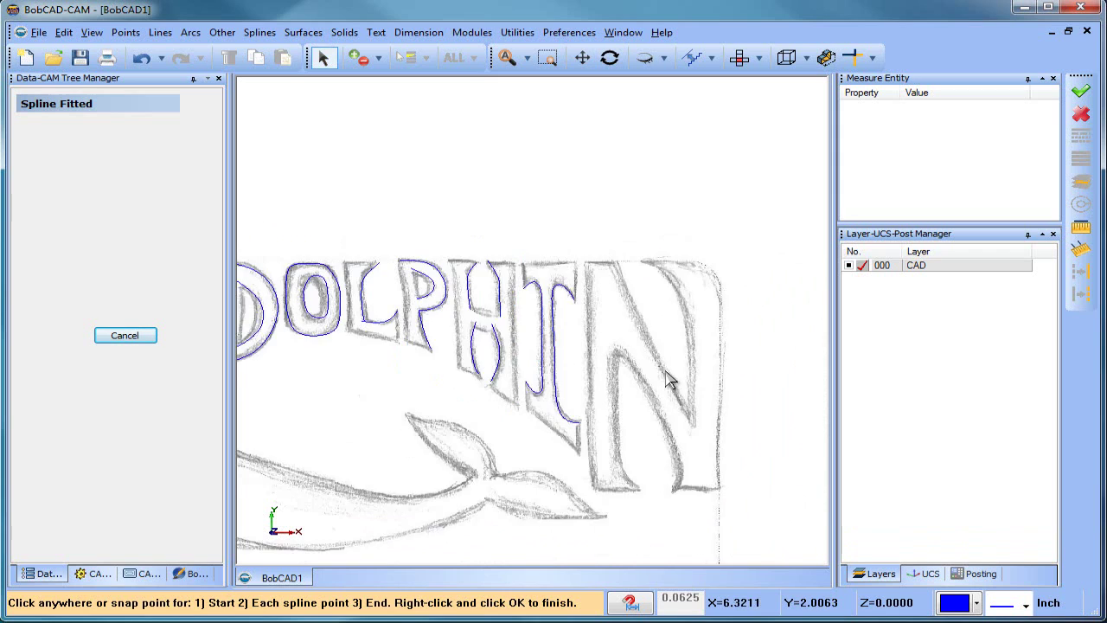
pyautogui.moveTo(680, 390); pyautogui.dragTo(586, 355, button='middle')
pyautogui.click(548, 226)
pyautogui.click(584, 248)
pyautogui.click(598, 384)
pyautogui.rightClick(603, 390)
# Trace the final N's outer right edge with a fitted spline from the top over the rounded corner to the base.
pyautogui.click(548, 226)
pyautogui.click(604, 228)
pyautogui.click(626, 306)
pyautogui.click(625, 453)
pyautogui.rightClick(625, 453)
# Trace the final N's lower opening with a fitted spline from the right leg's base over the peak to the left leg's base.
pyautogui.click(577, 456)
pyautogui.click(528, 317)
pyautogui.click(520, 371)
pyautogui.click(524, 429)
pyautogui.click(546, 456)
pyautogui.rightClick(546, 456)
# Trace the final N's outer left edge with a fitted spline from the top corner to the base.
pyautogui.click(493, 228)
pyautogui.click(496, 308)
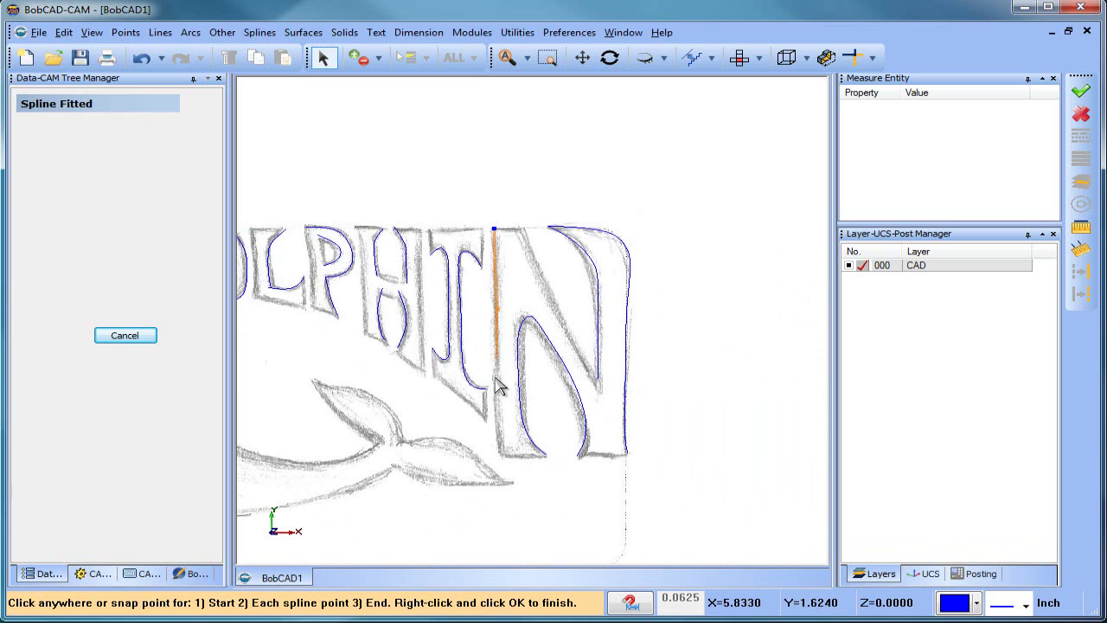
pyautogui.click(497, 455)
pyautogui.rightClick(497, 455)
# Close the bottoms of the M's two legs with Line Join lines between the endpoints of the traced edges.
pyautogui.scroll(-3, 514, 286)
pyautogui.moveTo(463, 347); pyautogui.dragTo(664, 350, button='middle')
pyautogui.moveTo(307, 333); pyautogui.dragTo(450, 326, button='middle')
pyautogui.scroll(3, 450, 326)
pyautogui.click(159, 32)
pyautogui.click(179, 82)
pyautogui.moveTo(285, 363); pyautogui.dragTo(401, 317, button='middle')
pyautogui.click(345, 325)
pyautogui.click(400, 325)
pyautogui.click(447, 324)
pyautogui.click(511, 325)
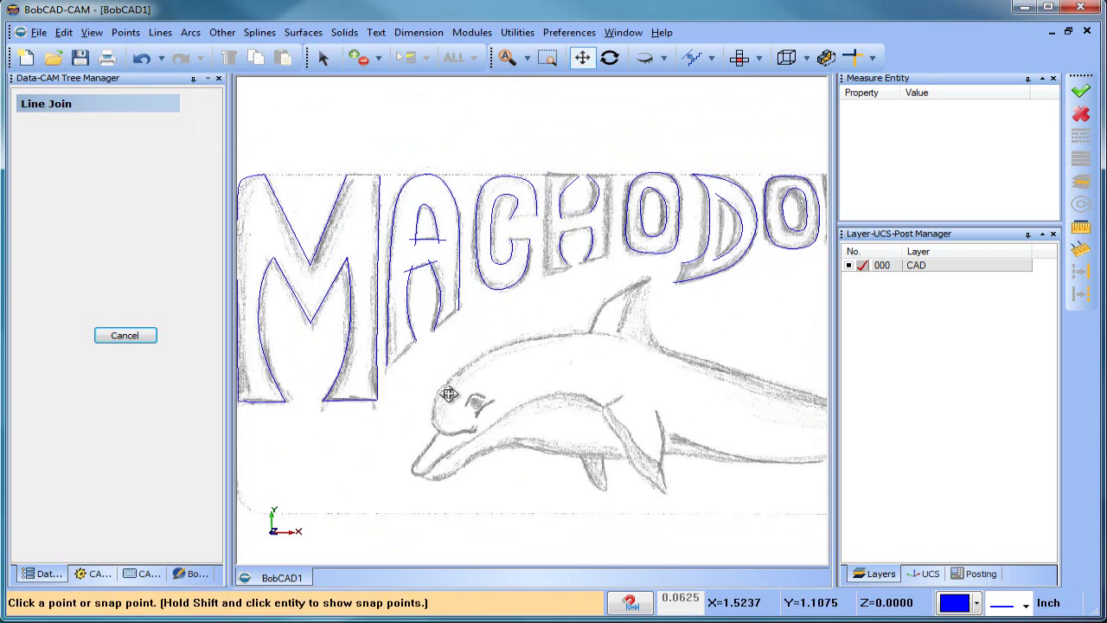
# Close the bottoms of the A's two legs with Line Join lines between the traced edges' endpoints.
pyautogui.click(388, 365)
pyautogui.click(415, 341)
pyautogui.click(432, 330)
pyautogui.click(458, 309)
# Close the C's lower and upper terminals with Line Join lines between the inner and outer curves.
pyautogui.scroll(3, 532, 283)
pyautogui.moveTo(532, 284); pyautogui.dragTo(444, 383, button='middle')
pyautogui.click(440, 304)
pyautogui.click(410, 305)
pyautogui.click(406, 270)
pyautogui.click(453, 264)
# Join the ends of the first H's inner curves with lines along the crossbar's lower and upper edges.
pyautogui.click(547, 283)
pyautogui.click(500, 293)
pyautogui.click(546, 258)
pyautogui.click(495, 270)
# Outline the first H's outer sides, tops and leg bases with Line Continuous, connecting to the ends of its inner curves.
pyautogui.click(159, 32)
pyautogui.click(180, 66)
pyautogui.click(525, 195)
pyautogui.click(468, 194)
pyautogui.click(468, 367)
pyautogui.click(507, 348)
pyautogui.click(539, 340)
pyautogui.click(575, 334)
pyautogui.click(583, 193)
pyautogui.click(542, 194)
pyautogui.press('Escape')
# Close the inner opening of the D with a straight line along its left side.
pyautogui.scroll(-1, 542, 224)
pyautogui.moveTo(795, 322); pyautogui.dragTo(532, 330, button='middle')
pyautogui.click(400, 234)
pyautogui.click(397, 330)
pyautogui.press('Escape')
# Outline the L with continuous lines from the foot's right tip along the base, up the left edge and across the top.
pyautogui.moveTo(645, 311)
pyautogui.mouseDown(button='middle')
pyautogui.moveTo(500, 329)
pyautogui.moveTo(482, 295)
pyautogui.mouseUp(button='middle')
pyautogui.scroll(1, 474, 269)
pyautogui.click(464, 261)
pyautogui.click(466, 319)
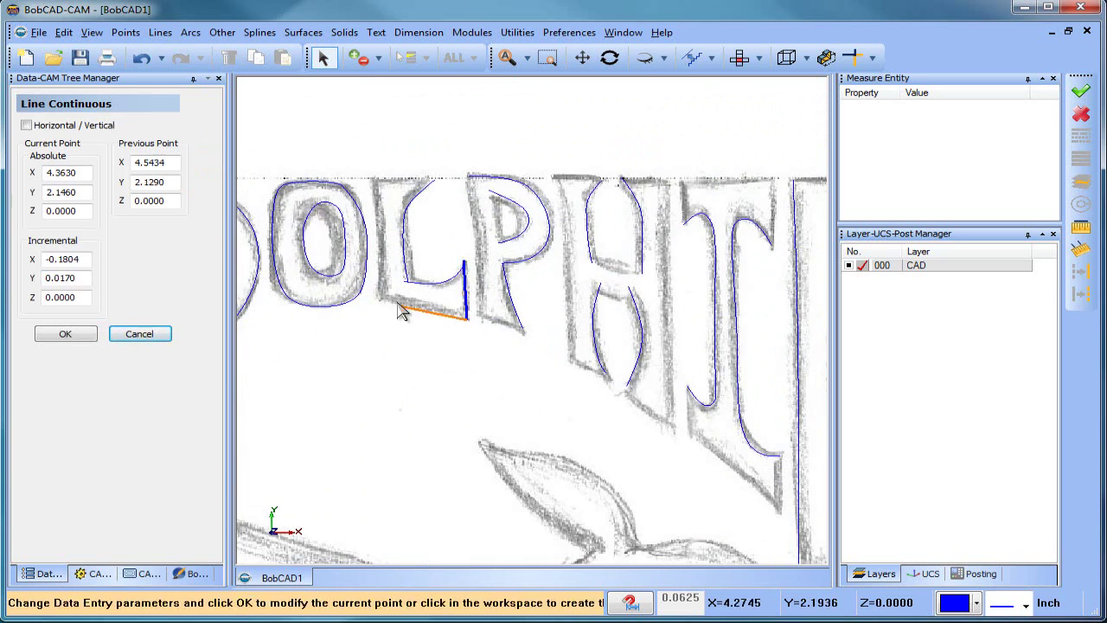
pyautogui.click(381, 295)
pyautogui.click(375, 180)
pyautogui.click(434, 180)
pyautogui.press('Escape')
# Draw lines closing the left side of the P's inner opening and forming its outer left edge and base.
pyautogui.scroll(-1, 466, 200)
pyautogui.click(491, 236)
pyautogui.click(484, 192)
pyautogui.click(467, 181)
pyautogui.click(478, 301)
pyautogui.click(512, 310)
pyautogui.press('Escape')
# Draw the second H's lower and upper crossbar edges with lines between its inner curves.
pyautogui.click(577, 269)
pyautogui.click(601, 273)
pyautogui.press('Escape')
pyautogui.click(569, 254)
pyautogui.click(611, 262)
# Outline the second H's tops, outer sides and leg bases with continuous lines.
pyautogui.click(611, 183)
pyautogui.click(631, 183)
pyautogui.click(636, 391)
pyautogui.click(556, 333)
pyautogui.click(545, 183)
pyautogui.click(576, 184)
pyautogui.press('Escape')
# Close the I's top bar and slanted base with continuous lines connected to its side curves.
pyautogui.scroll(-3, 616, 267)
pyautogui.scroll(3, 354, 197)
pyautogui.click(374, 148)
pyautogui.click(373, 113)
pyautogui.click(450, 112)
pyautogui.click(448, 166)
pyautogui.click(384, 325)
pyautogui.click(453, 387)
# Close the final N's two leg bases and draw its long diagonal and the top of its left stem with lines.
pyautogui.click(469, 439)
pyautogui.press('Escape')
pyautogui.click(586, 439)
pyautogui.click(655, 435)
pyautogui.press('Escape')
pyautogui.click(613, 328)
pyautogui.click(503, 110)
pyautogui.click(464, 112)
pyautogui.press('Escape')
# Close the gap at the top of the M's right leg with a line between the two open endpoints.
pyautogui.scroll(-5, 525, 241)
pyautogui.scroll(1, 506, 314)
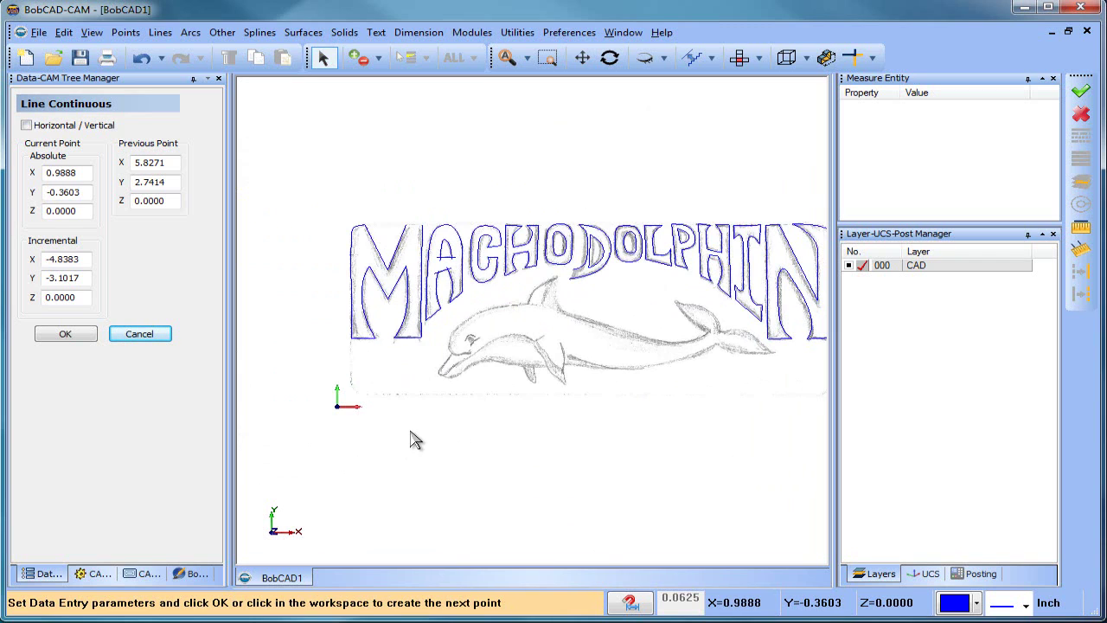
pyautogui.scroll(-3, 519, 389)
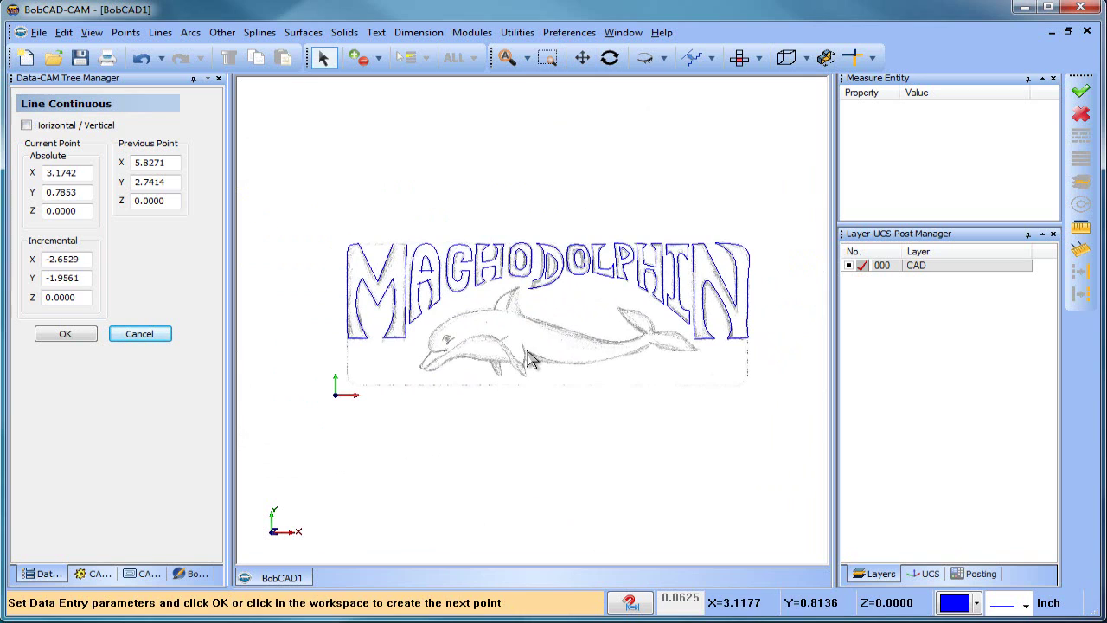
pyautogui.scroll(-1, 558, 350)
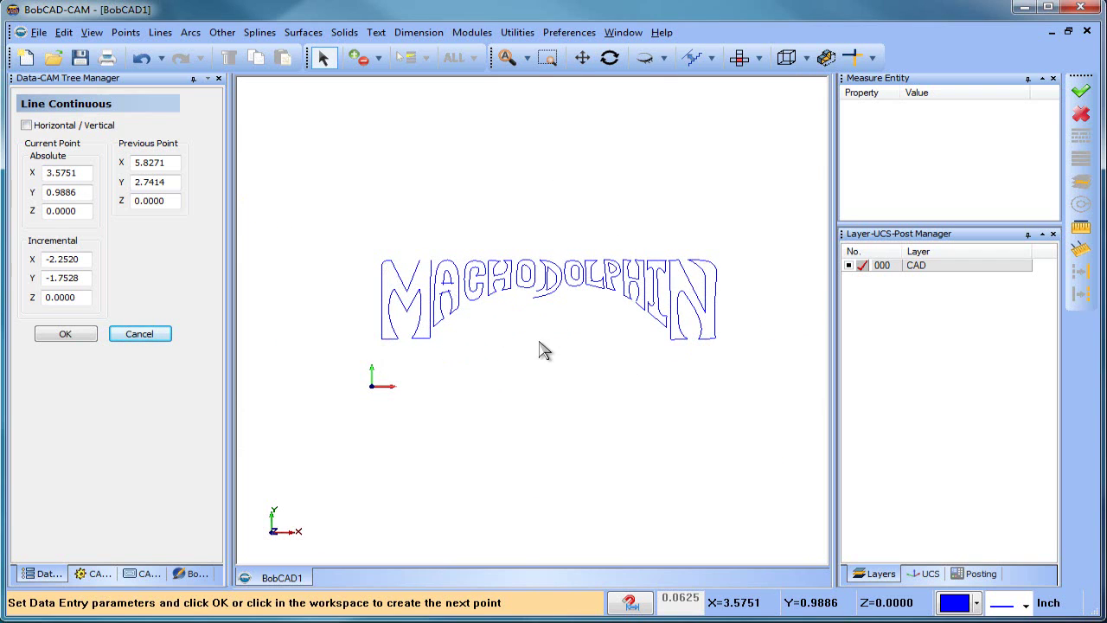
pyautogui.scroll(3, 539, 348)
pyautogui.scroll(-1, 464, 336)
pyautogui.moveTo(456, 333); pyautogui.dragTo(588, 375, button='middle')
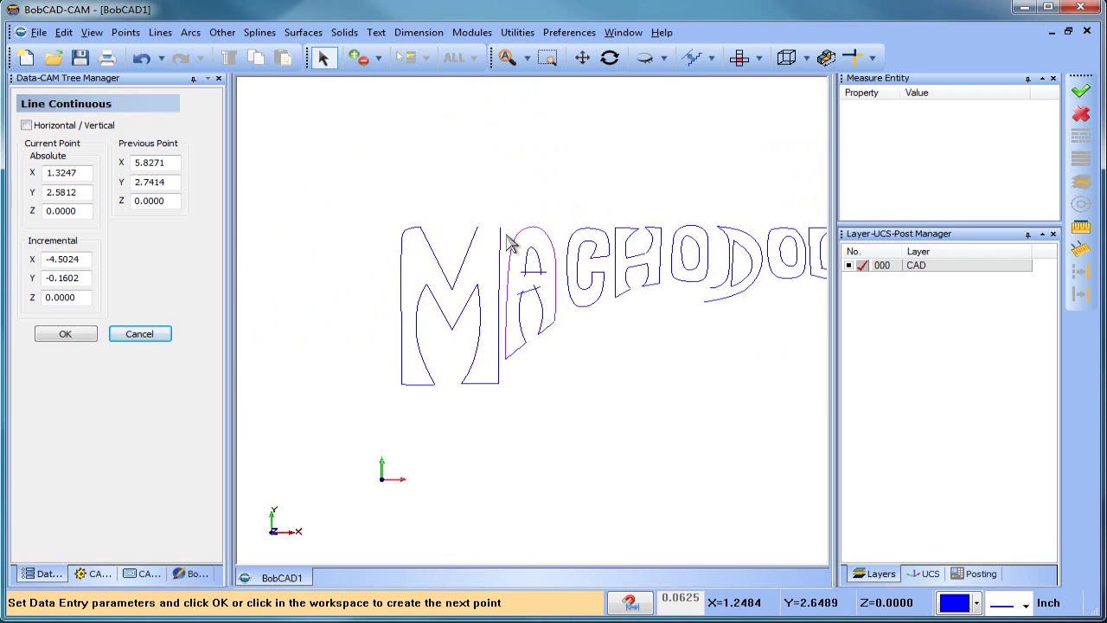
pyautogui.click(477, 228)
pyautogui.click(502, 230)
# Remove the overhanging line and curve ends around the A's crossbar with Quick Trim.
pyautogui.scroll(3, 537, 295)
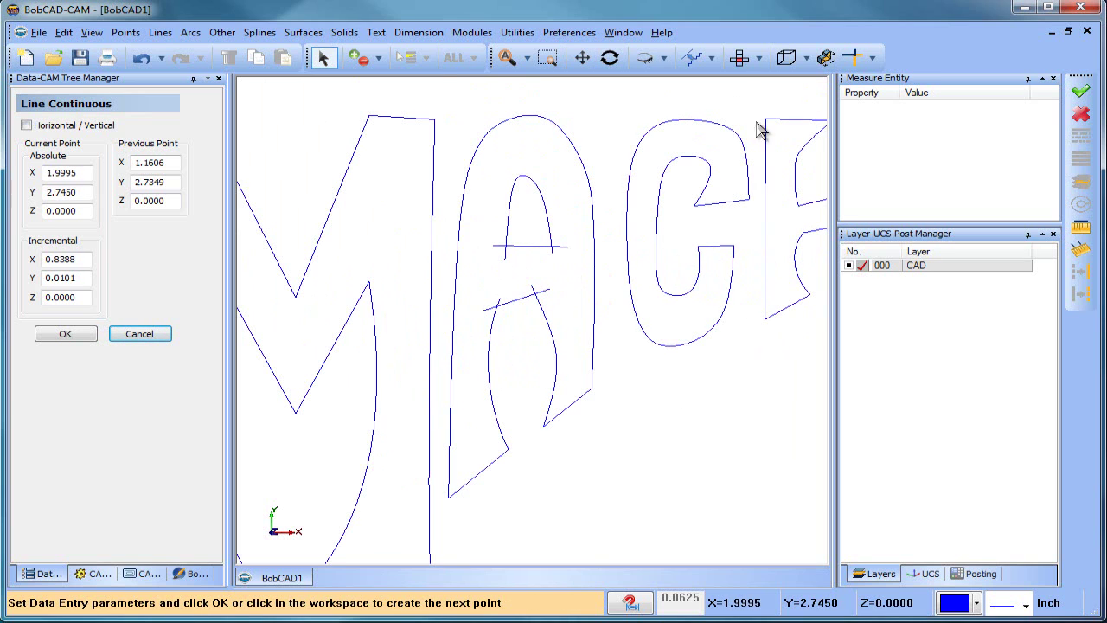
pyautogui.click(871, 58)
pyautogui.click(891, 156)
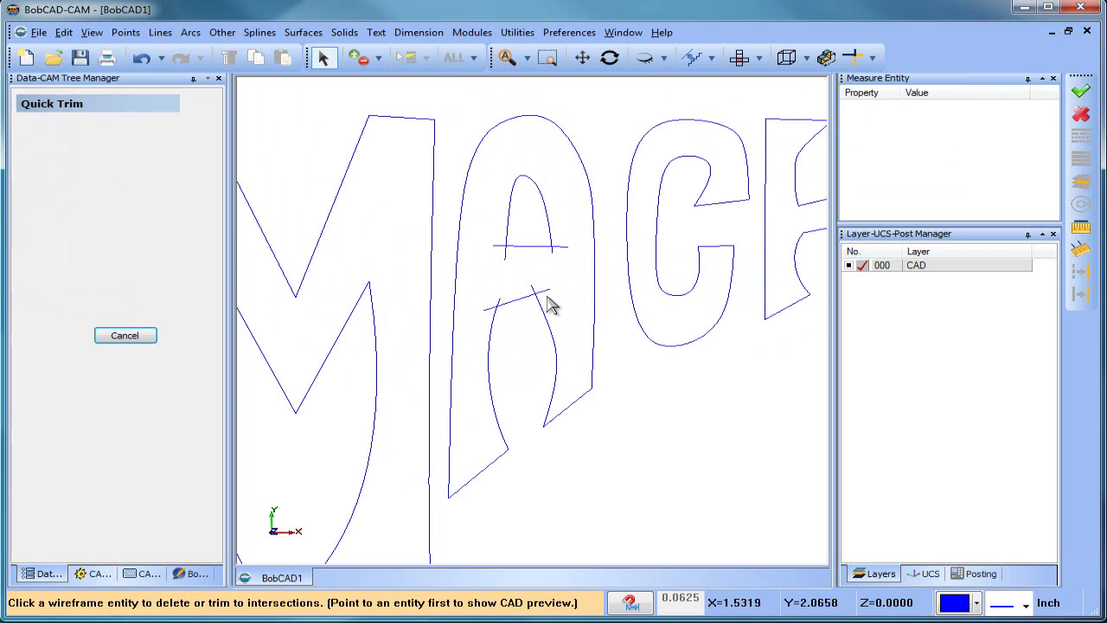
pyautogui.click(535, 294)
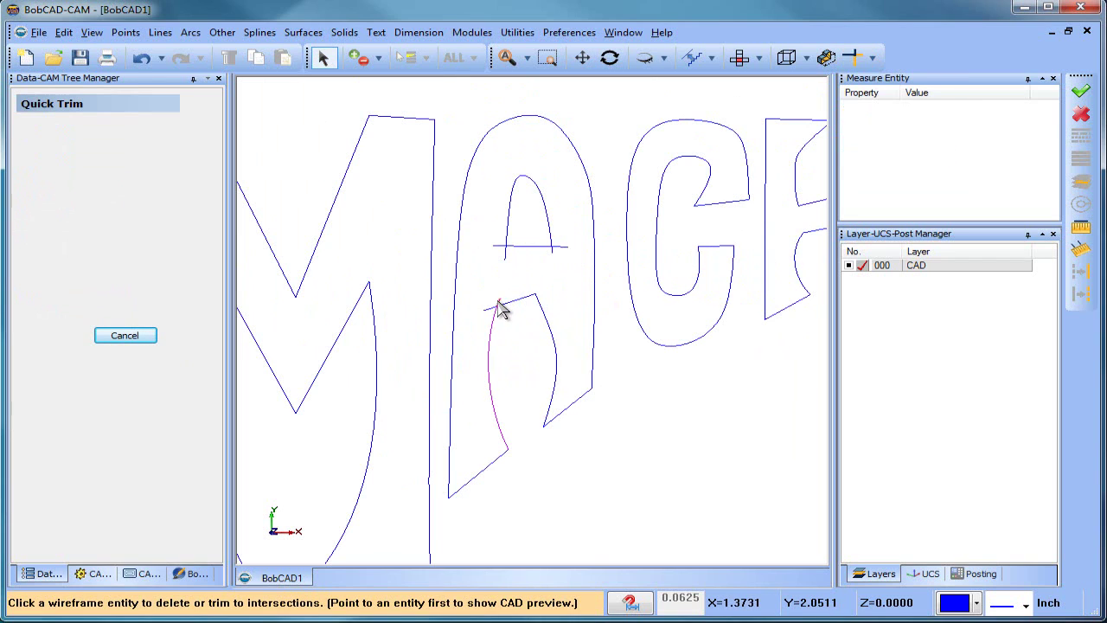
pyautogui.click(499, 304)
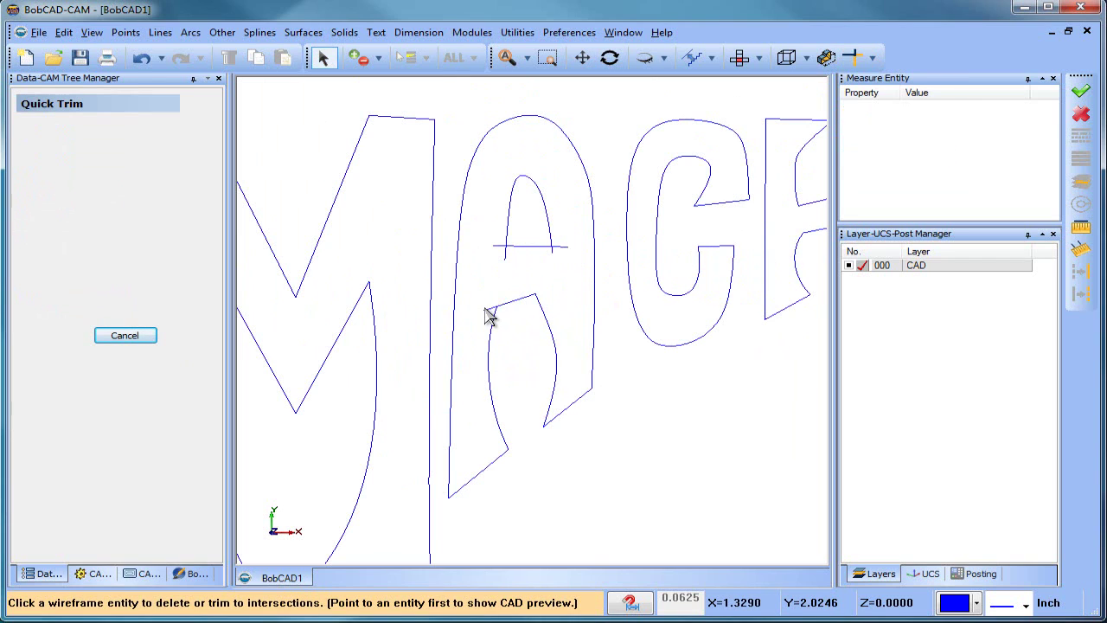
pyautogui.click(505, 256)
# Close the open tail of the D with a Line Join line between its inner and outer curve ends.
pyautogui.scroll(-4, 588, 281)
pyautogui.moveTo(615, 308); pyautogui.dragTo(381, 308, button='middle')
pyautogui.moveTo(583, 326); pyautogui.dragTo(462, 316, button='middle')
pyautogui.scroll(3, 465, 316)
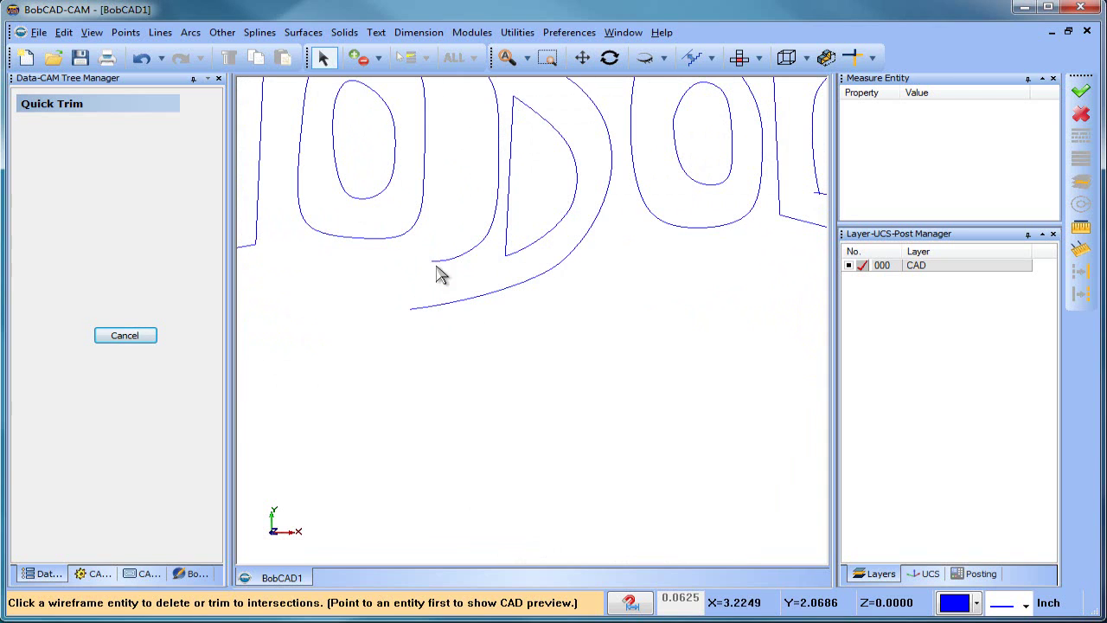
pyautogui.click(160, 32)
pyautogui.click(173, 78)
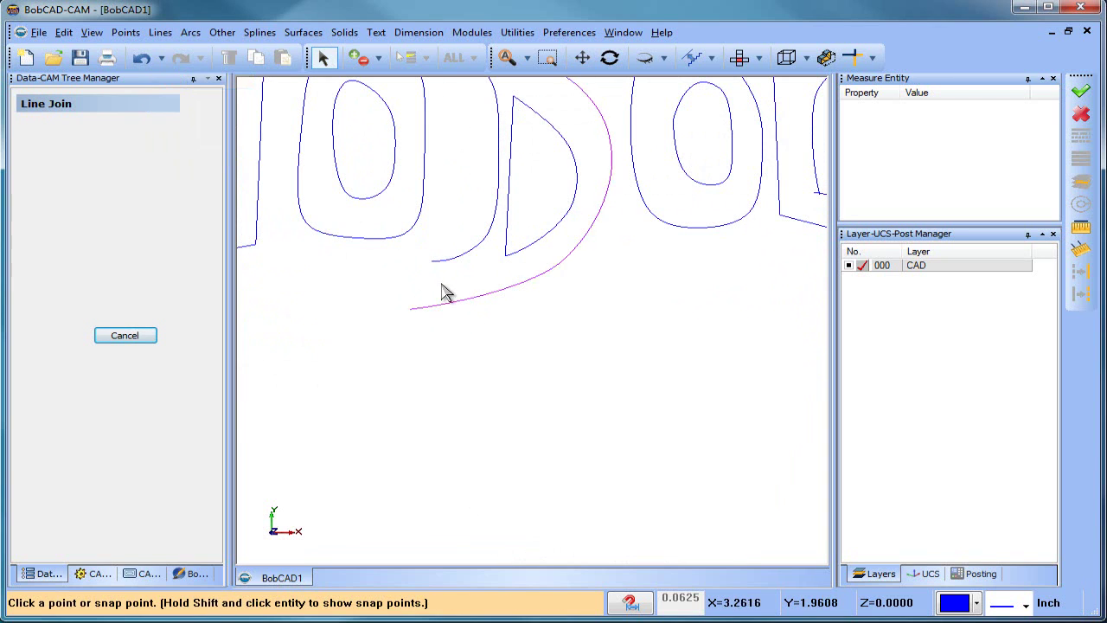
pyautogui.click(432, 260)
pyautogui.click(411, 307)
pyautogui.scroll(-3, 489, 339)
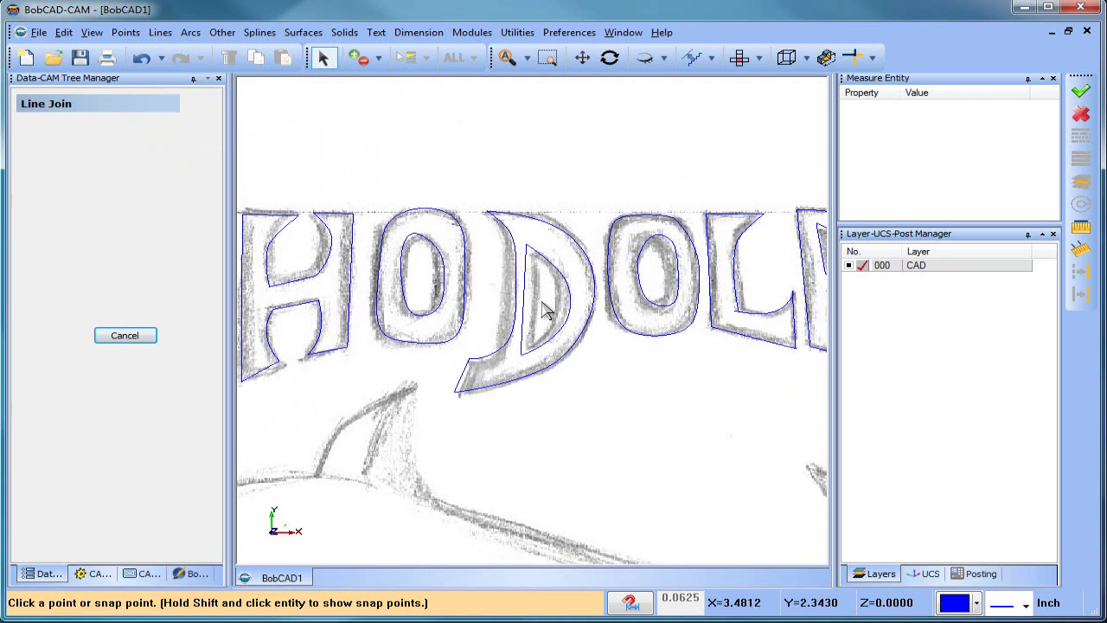
pyautogui.rightClick(555, 292)
pyautogui.click(595, 315)
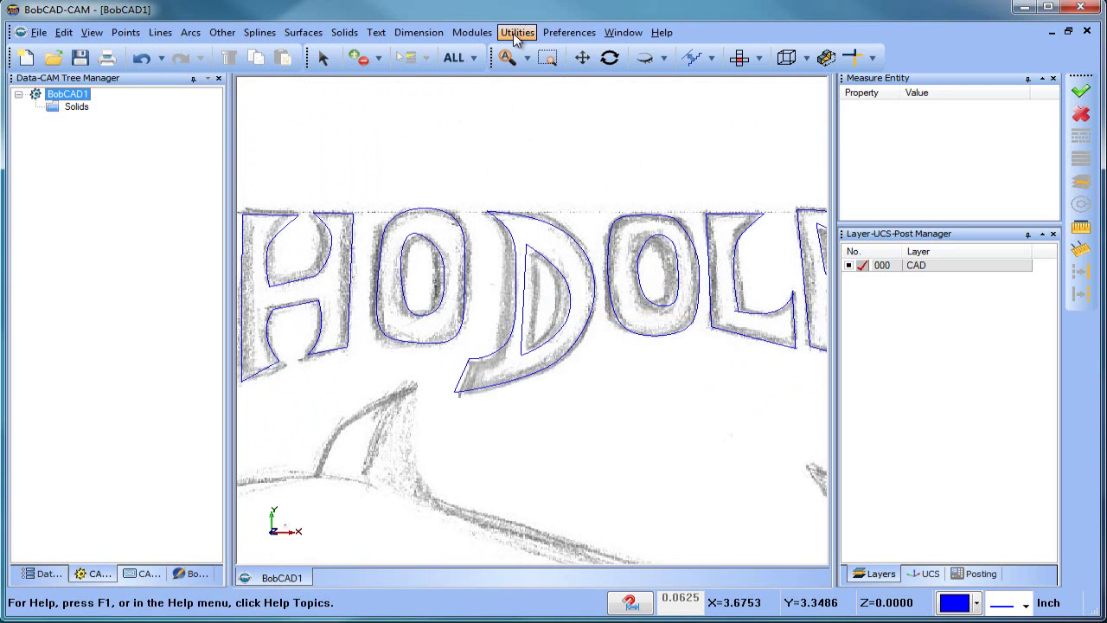
# Reshape the D's left stem spline with Deform, pulling it at several points onto the sketch's left edge.
pyautogui.click(517, 32)
pyautogui.click(585, 276)
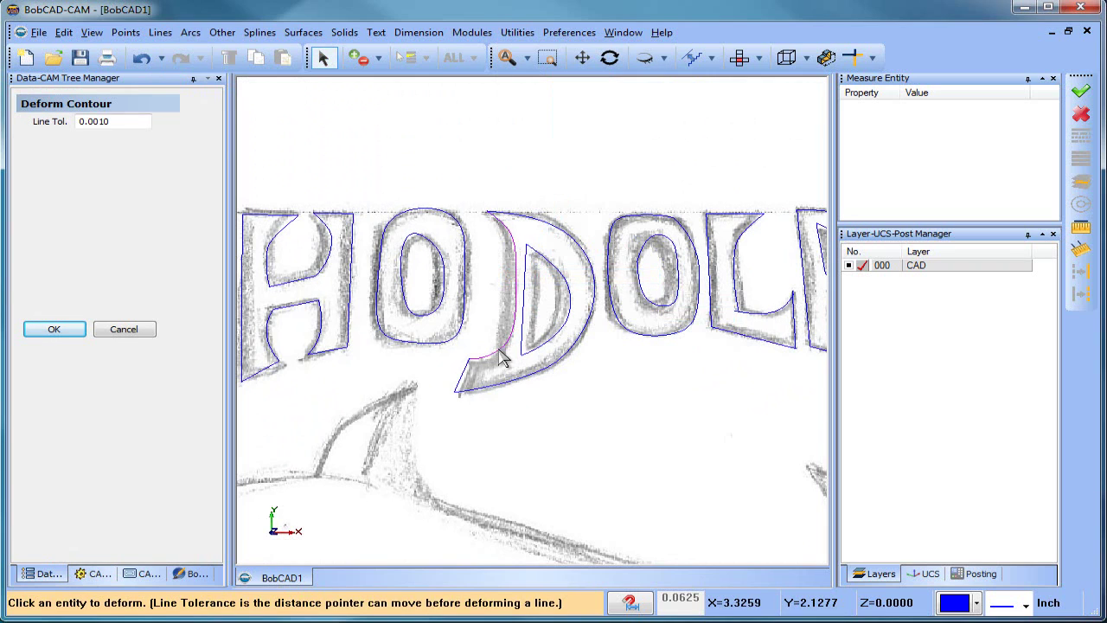
pyautogui.click(494, 360)
pyautogui.click(488, 361)
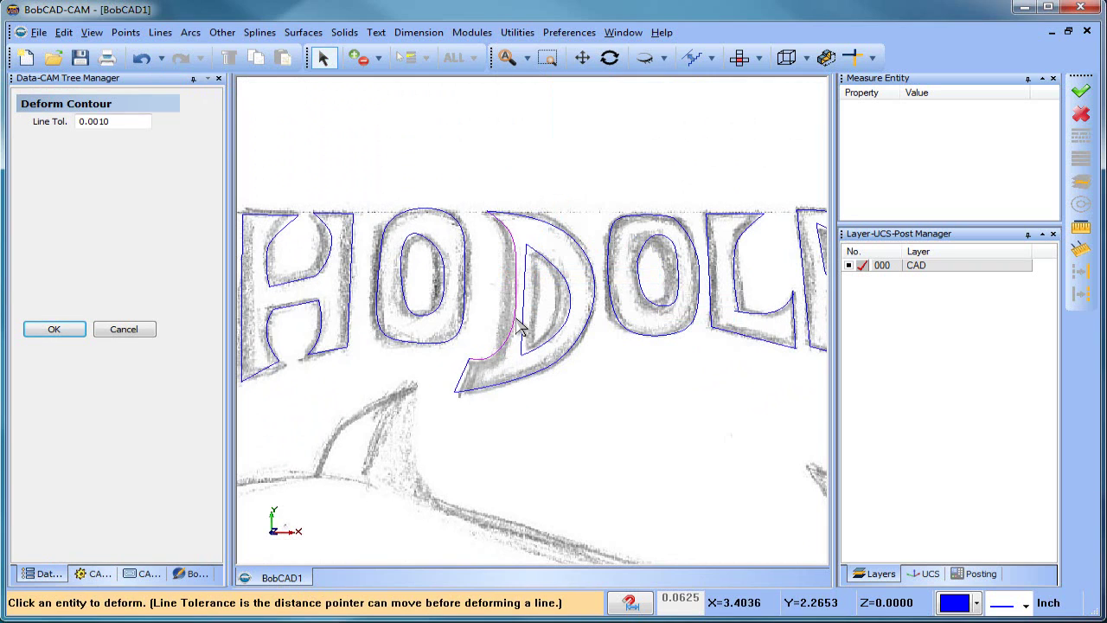
pyautogui.click(517, 328)
pyautogui.click(503, 318)
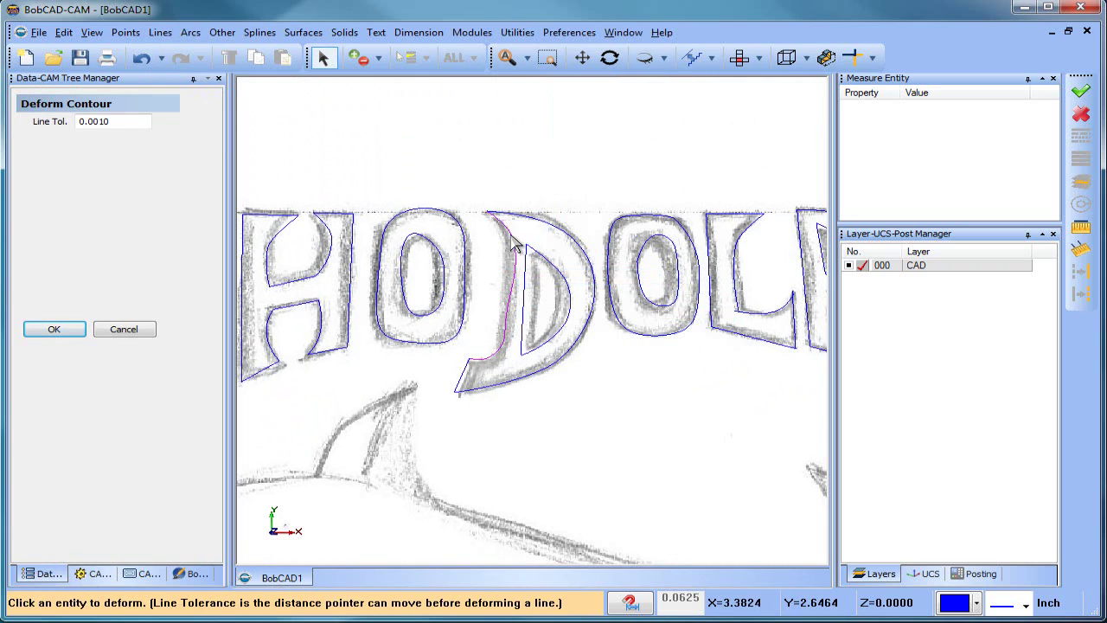
pyautogui.click(511, 239)
pyautogui.click(499, 238)
pyautogui.click(516, 281)
pyautogui.click(505, 282)
pyautogui.click(503, 354)
pyautogui.click(496, 389)
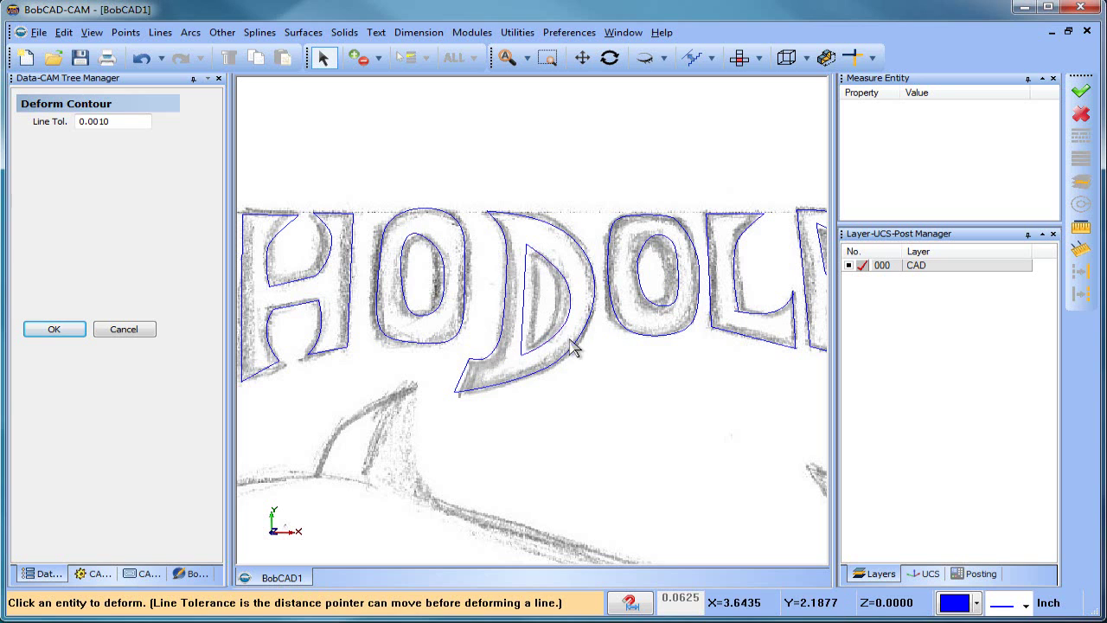
# Look over the letter outlines from the D to the final N after leaving the Deform command.
pyautogui.scroll(-2, 607, 389)
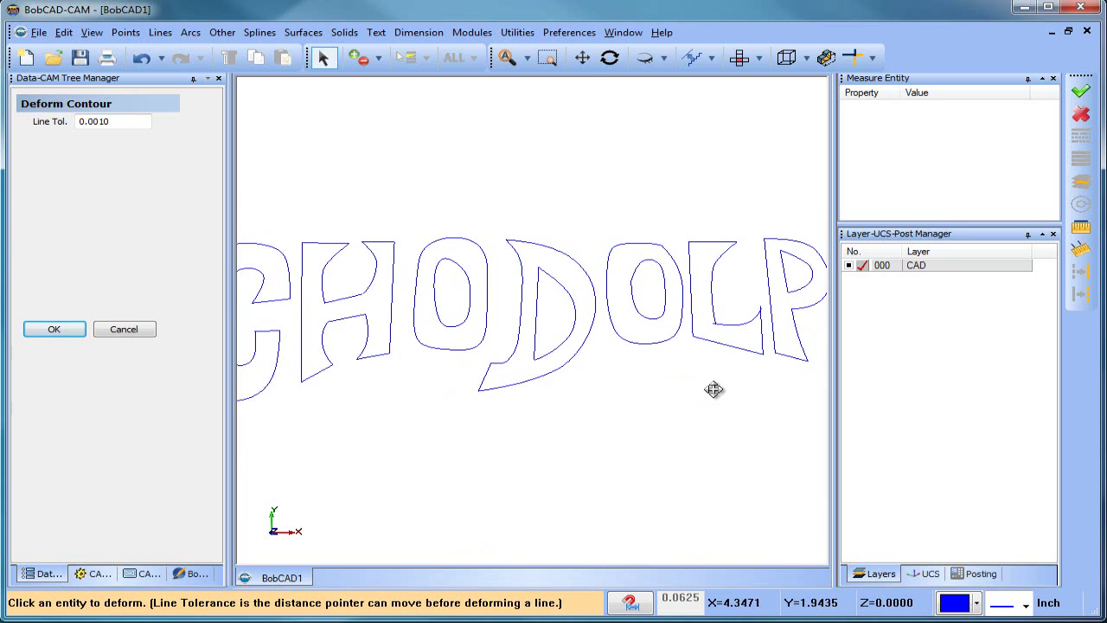
pyautogui.moveTo(705, 387); pyautogui.dragTo(483, 383, button='middle')
pyautogui.scroll(-2, 562, 402)
pyautogui.moveTo(606, 435); pyautogui.dragTo(450, 356, button='middle')
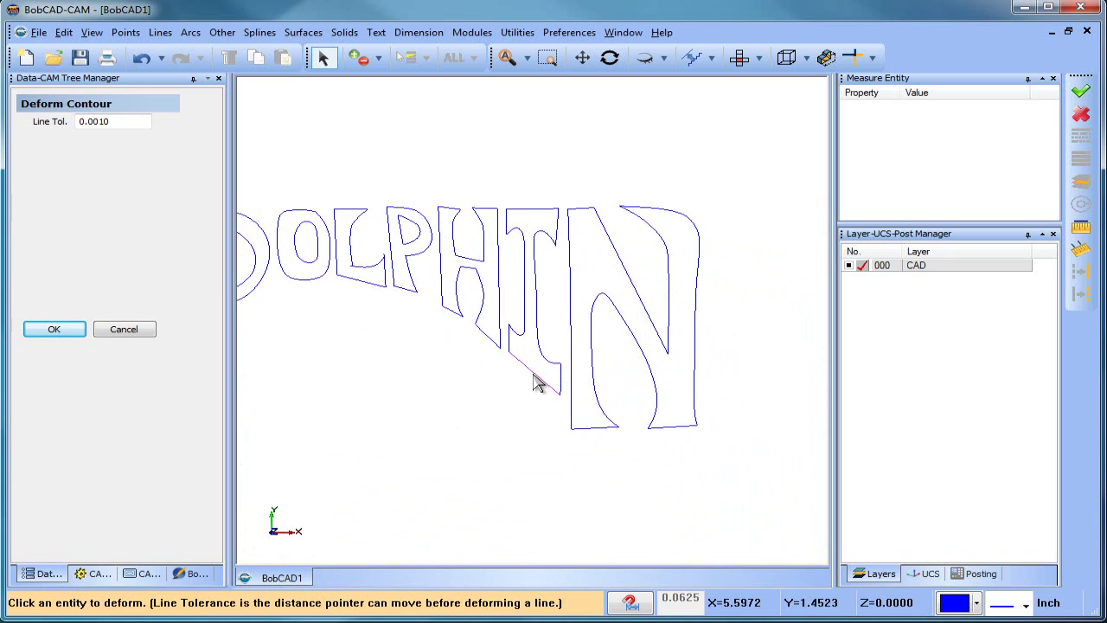
pyautogui.scroll(-2, 533, 369)
pyautogui.moveTo(510, 413); pyautogui.dragTo(563, 393, button='middle')
pyautogui.rightClick(498, 180)
pyautogui.click(553, 205)
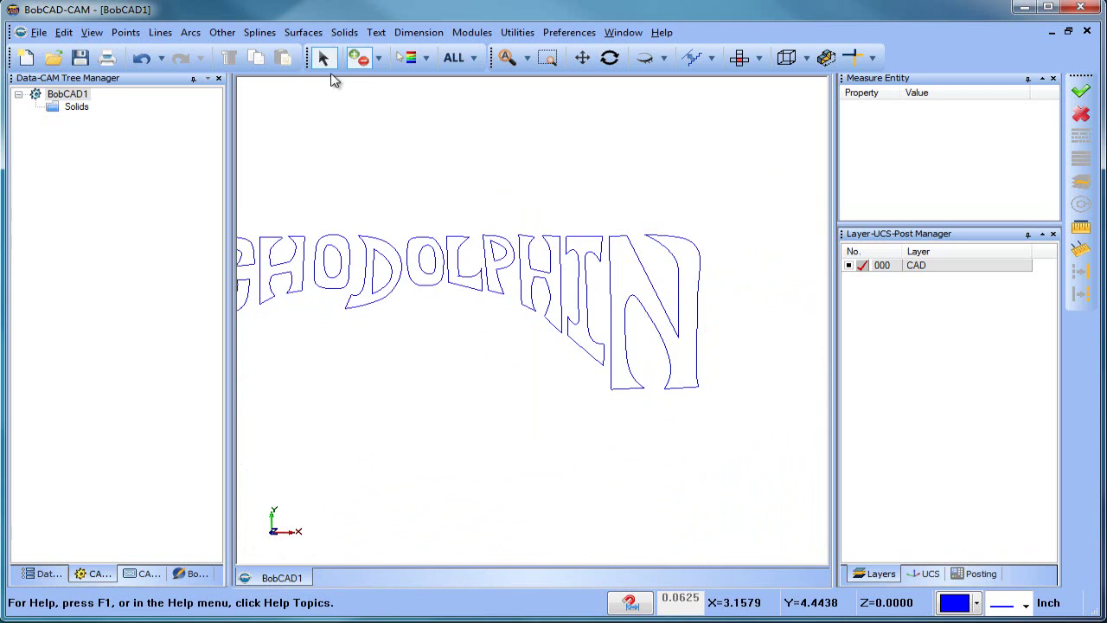
# Select the contours from the final N back to the L to check their continuity, inspect the L's inner corner, and clear the selection.
pyautogui.rightClick(441, 127)
pyautogui.click(407, 141)
pyautogui.click(670, 246)
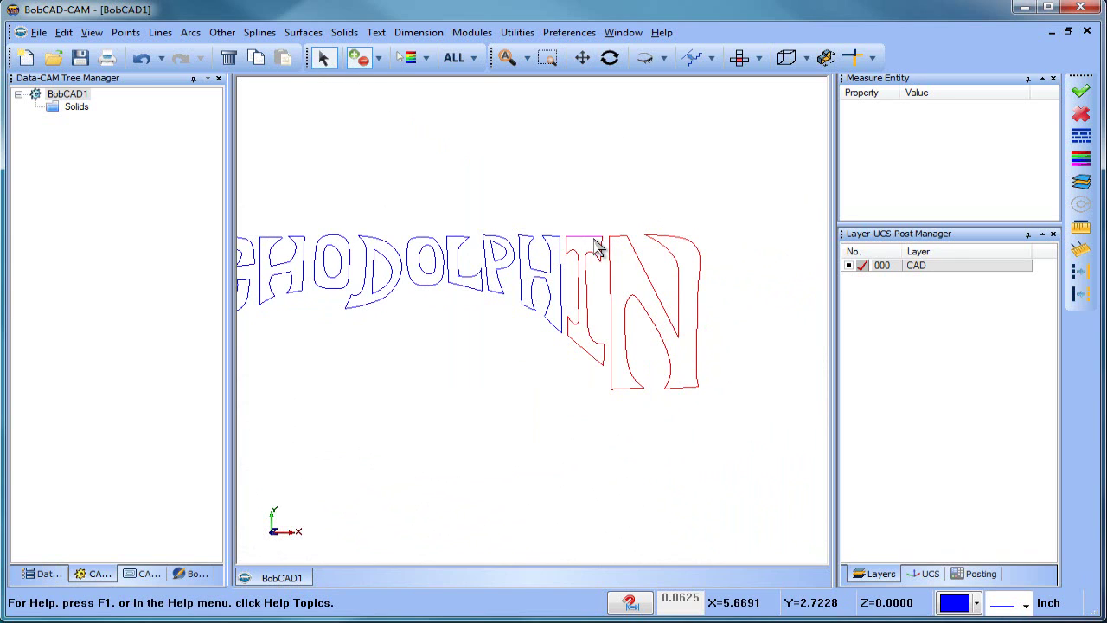
pyautogui.click(551, 238)
pyautogui.click(509, 240)
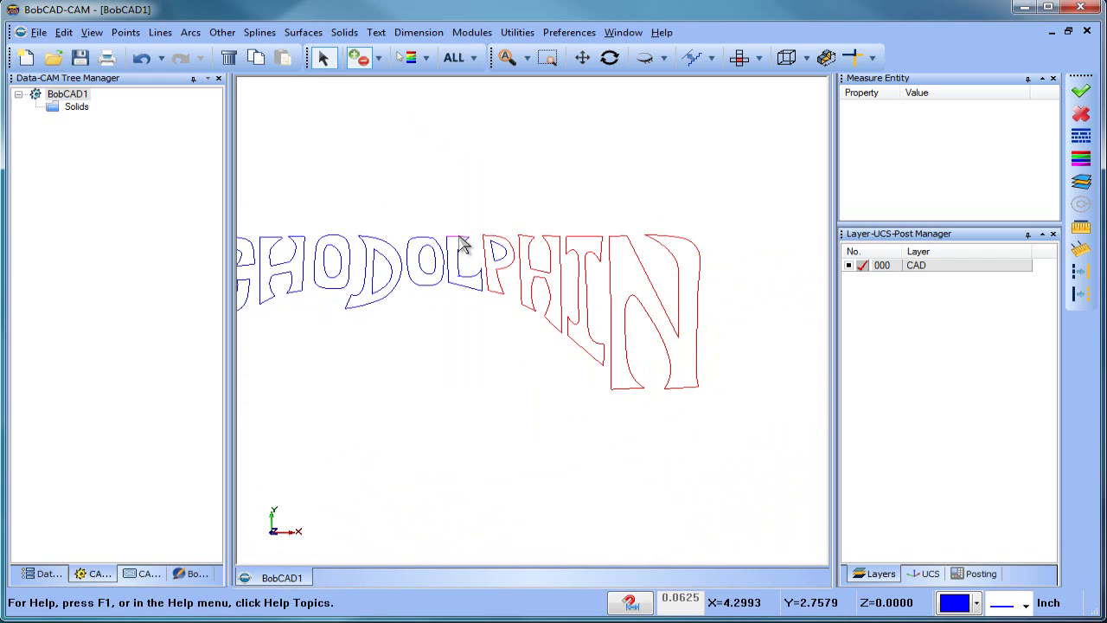
pyautogui.click(457, 277)
pyautogui.scroll(5, 458, 283)
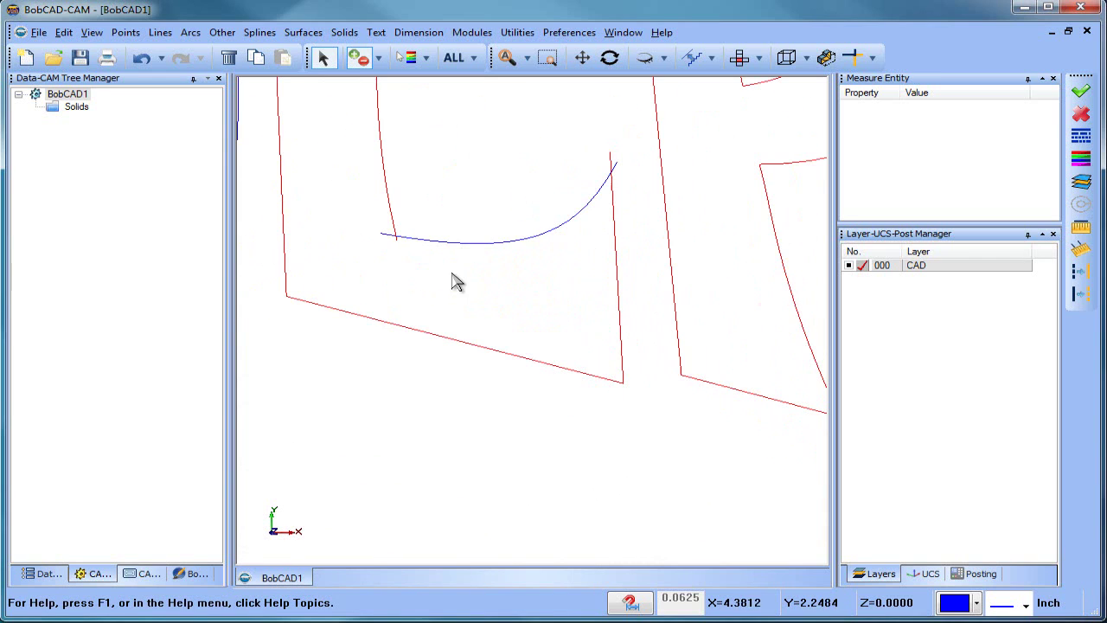
pyautogui.rightClick(500, 164)
pyautogui.click(531, 166)
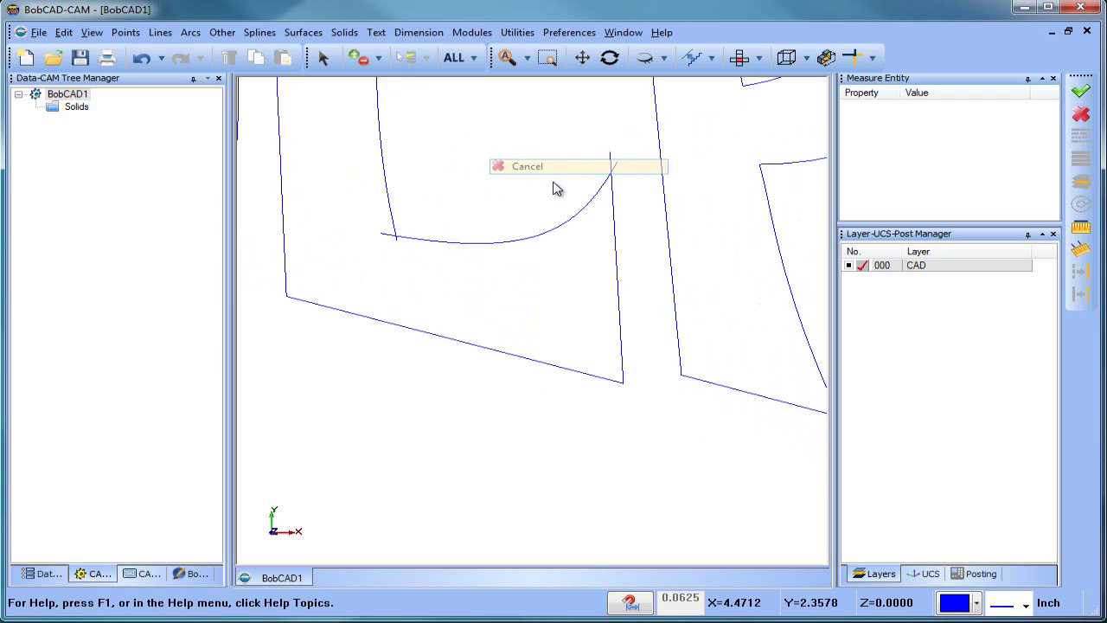
# Remove the overhanging ends at the L's inner corner and the foot's right tip with Quick Trim.
pyautogui.click(875, 58)
pyautogui.click(889, 156)
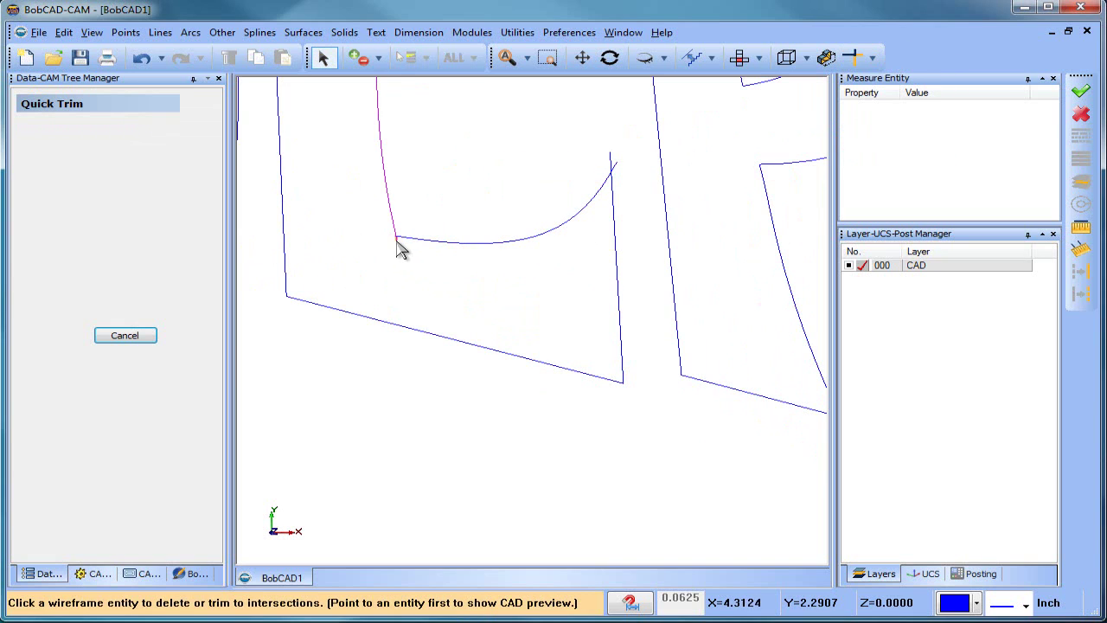
pyautogui.click(396, 241)
pyautogui.click(610, 156)
pyautogui.click(616, 164)
pyautogui.scroll(-5, 597, 165)
pyautogui.rightClick(514, 116)
pyautogui.click(525, 146)
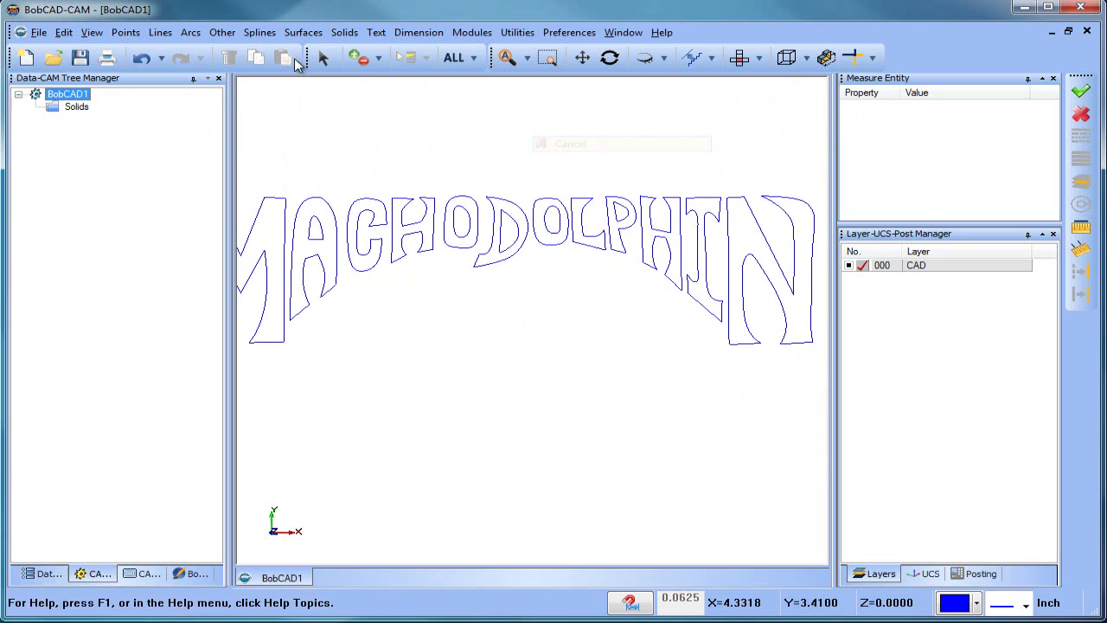
# Select the contours of the remaining letters from the second O back to the M to check their continuity, and clear the selection.
pyautogui.click(323, 58)
pyautogui.click(562, 218)
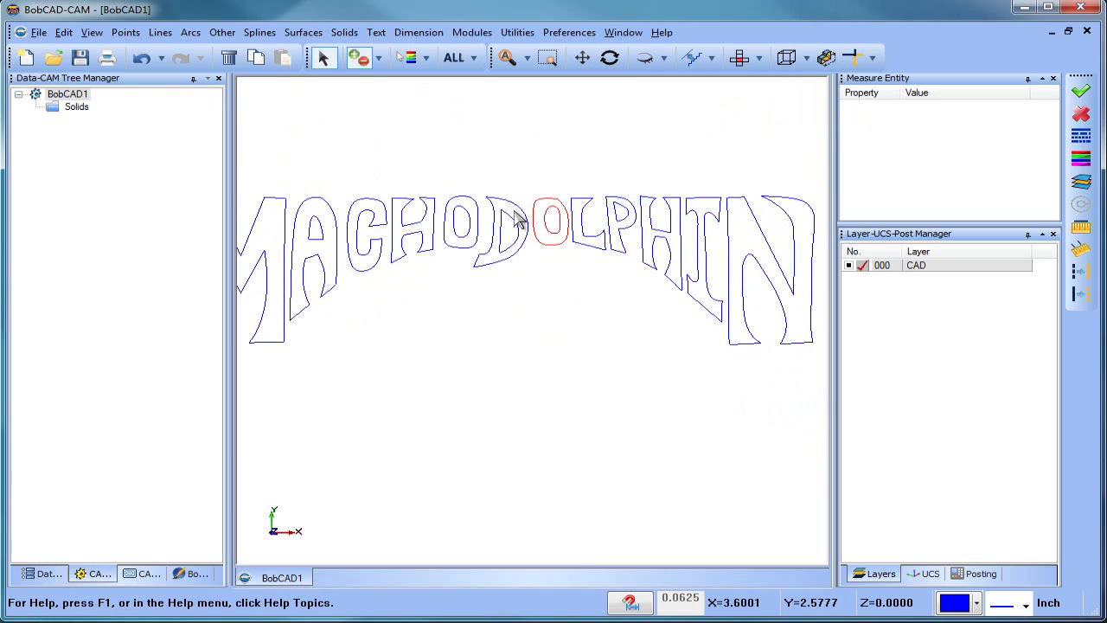
pyautogui.click(517, 216)
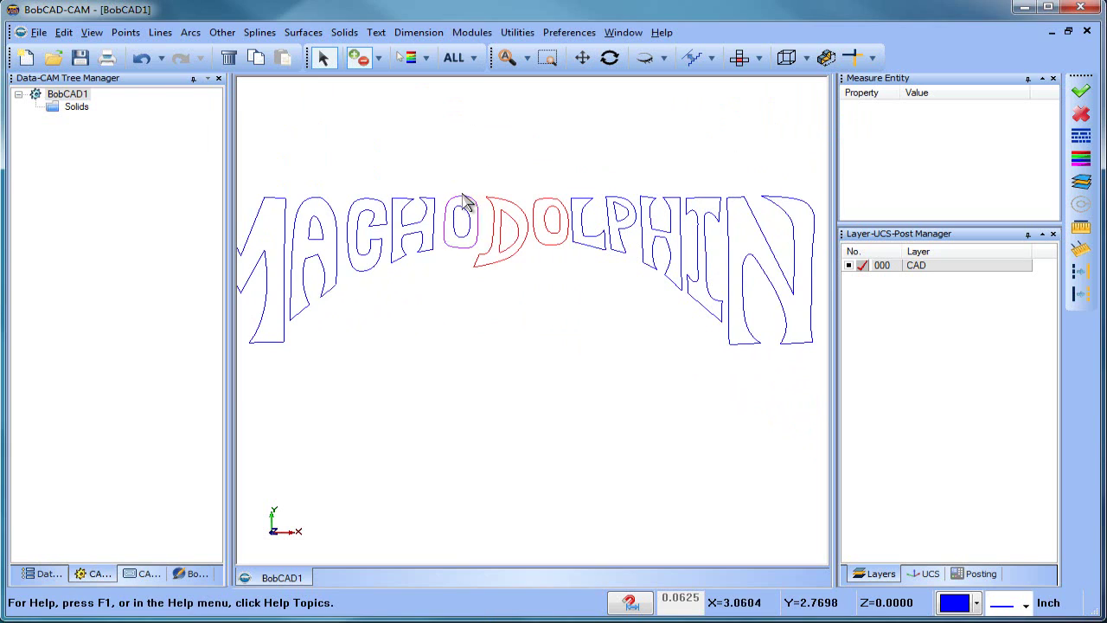
pyautogui.click(464, 215)
pyautogui.click(424, 213)
pyautogui.click(365, 223)
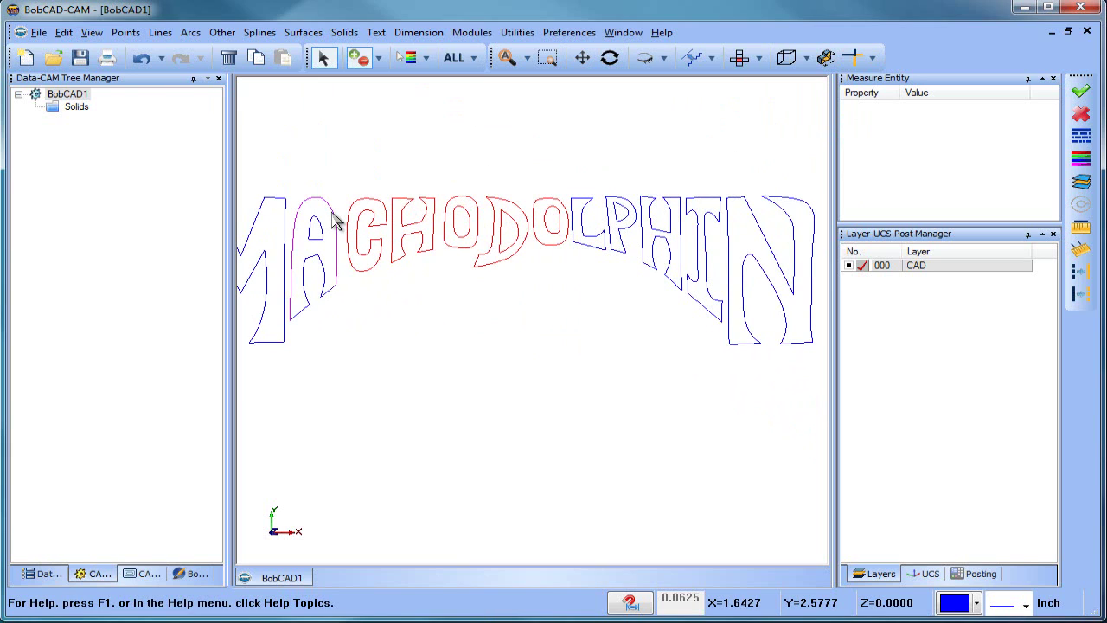
pyautogui.click(336, 222)
pyautogui.click(289, 230)
pyautogui.scroll(-2, 395, 271)
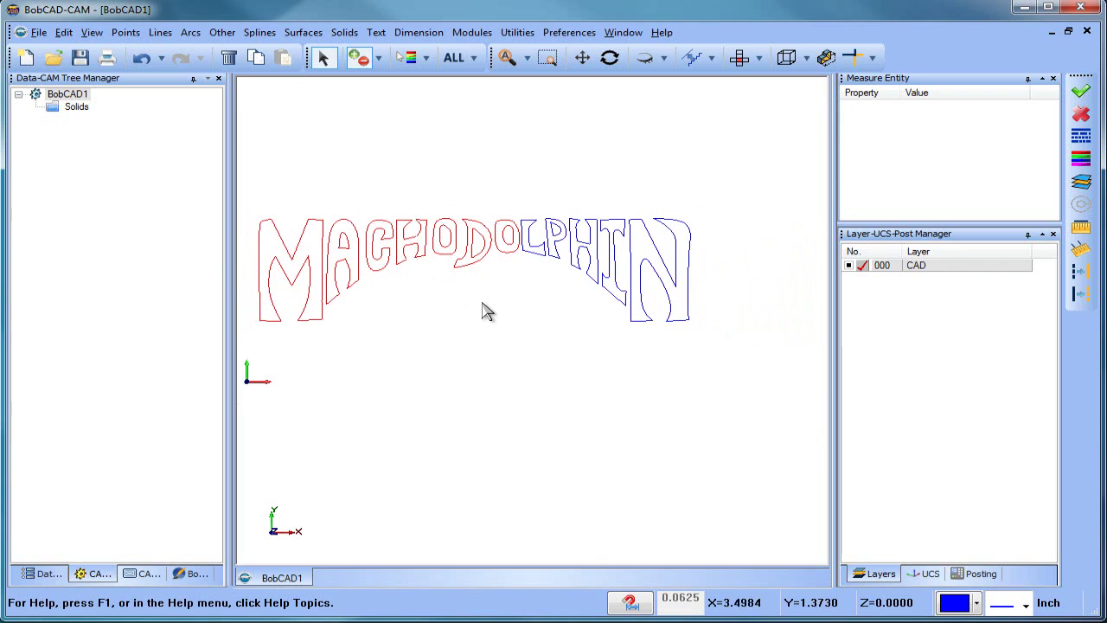
pyautogui.rightClick(543, 163)
pyautogui.click(585, 184)
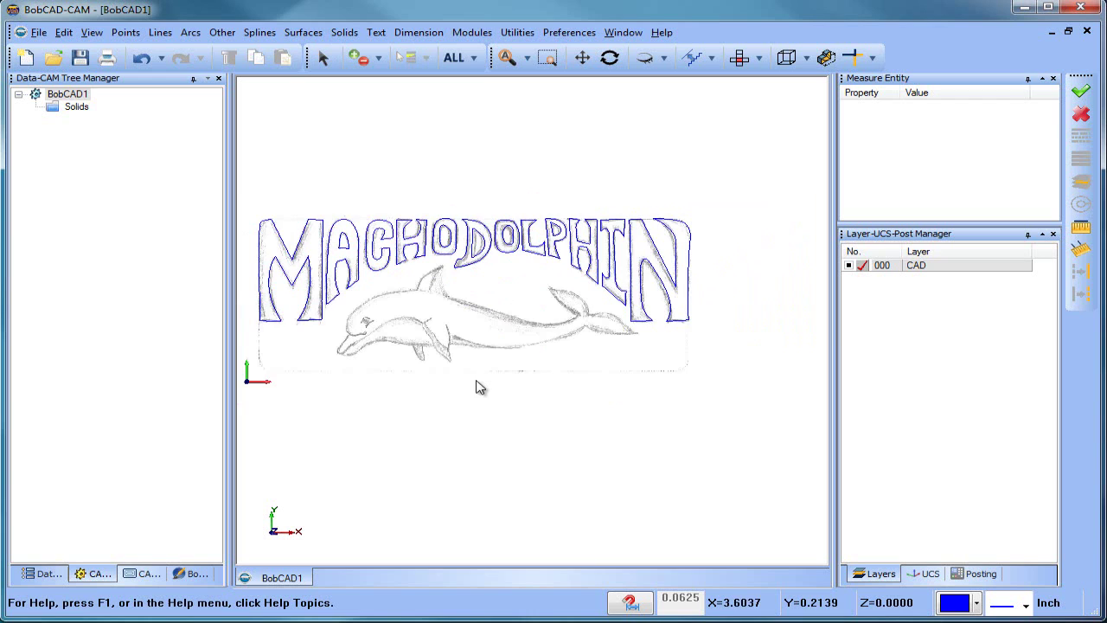
pyautogui.scroll(1, 467, 359)
pyautogui.moveTo(534, 377); pyautogui.dragTo(601, 389, button='middle')
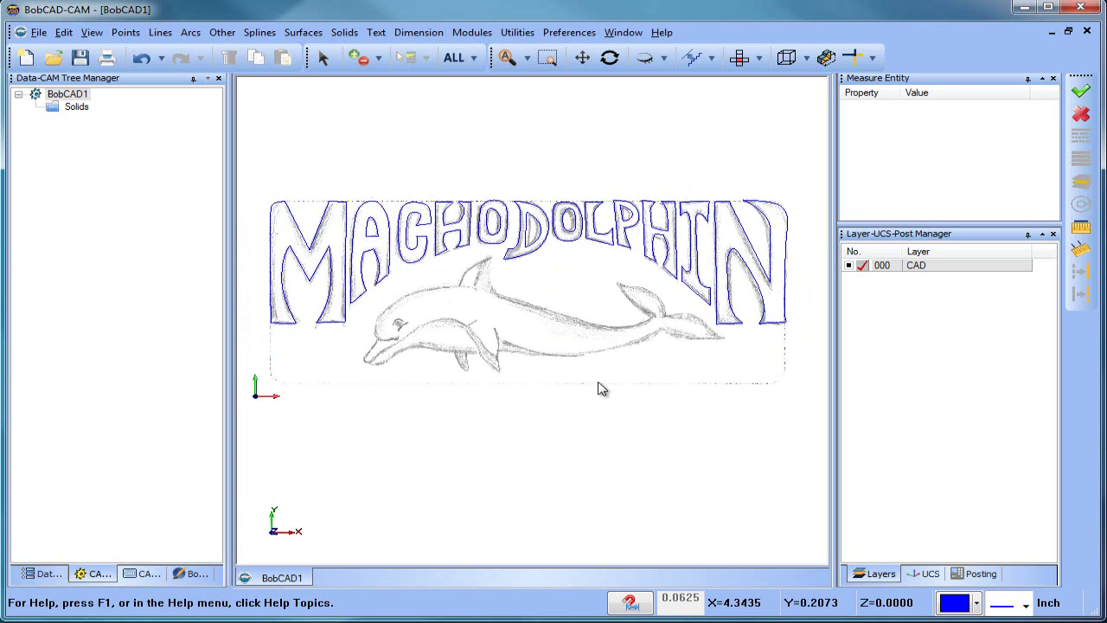
pyautogui.click(517, 32)
pyautogui.moveTo(594, 184)
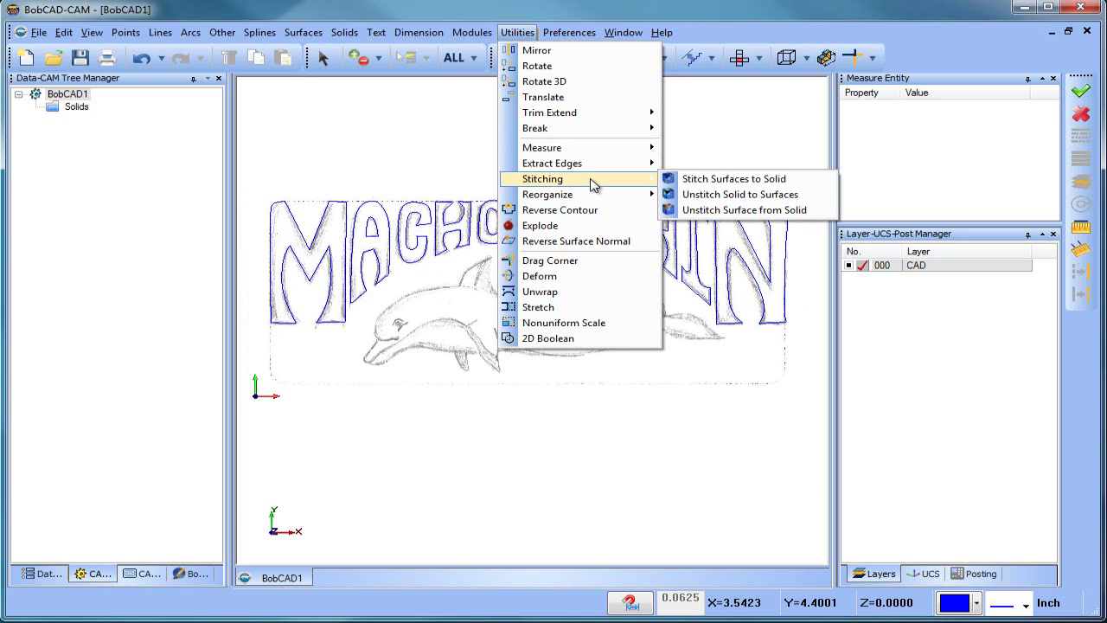
pyautogui.click(598, 280)
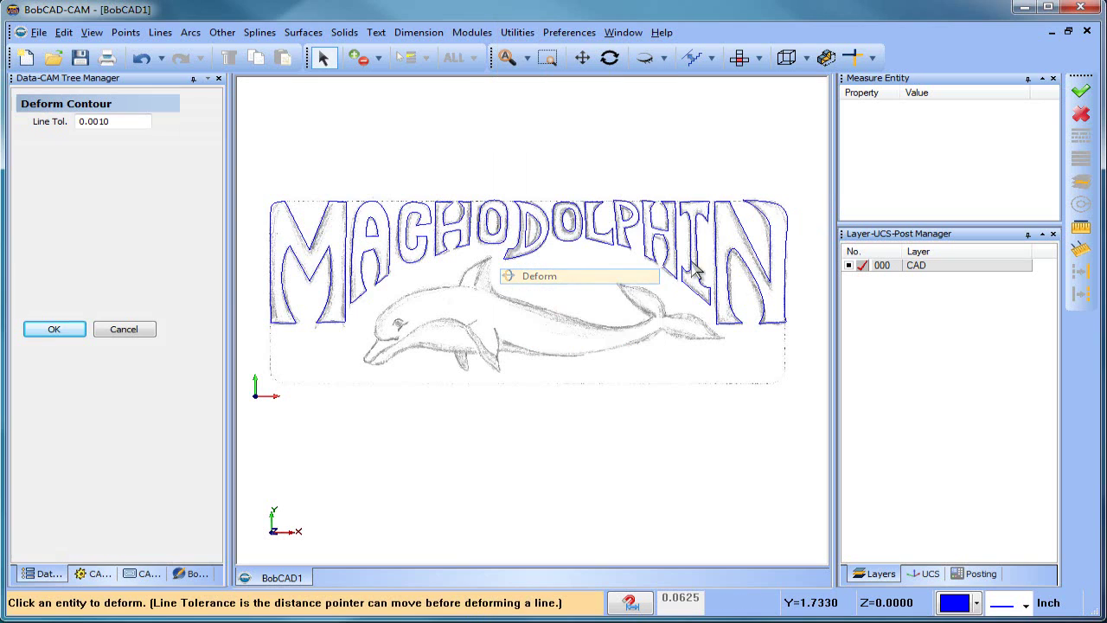
pyautogui.click(769, 233)
pyautogui.rightClick(583, 157)
pyautogui.click(598, 181)
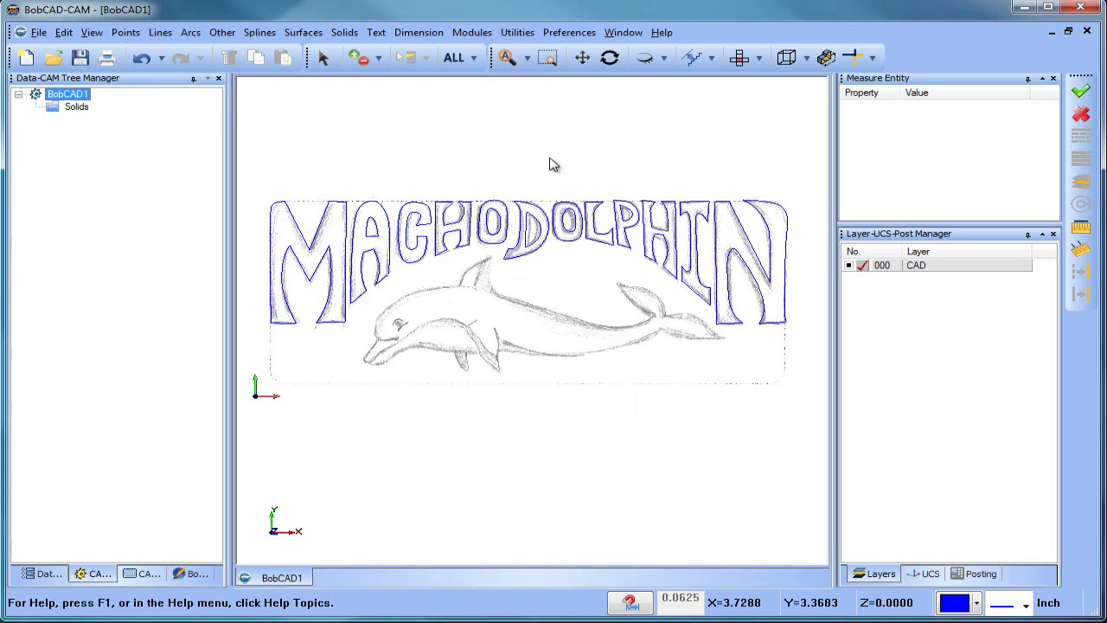